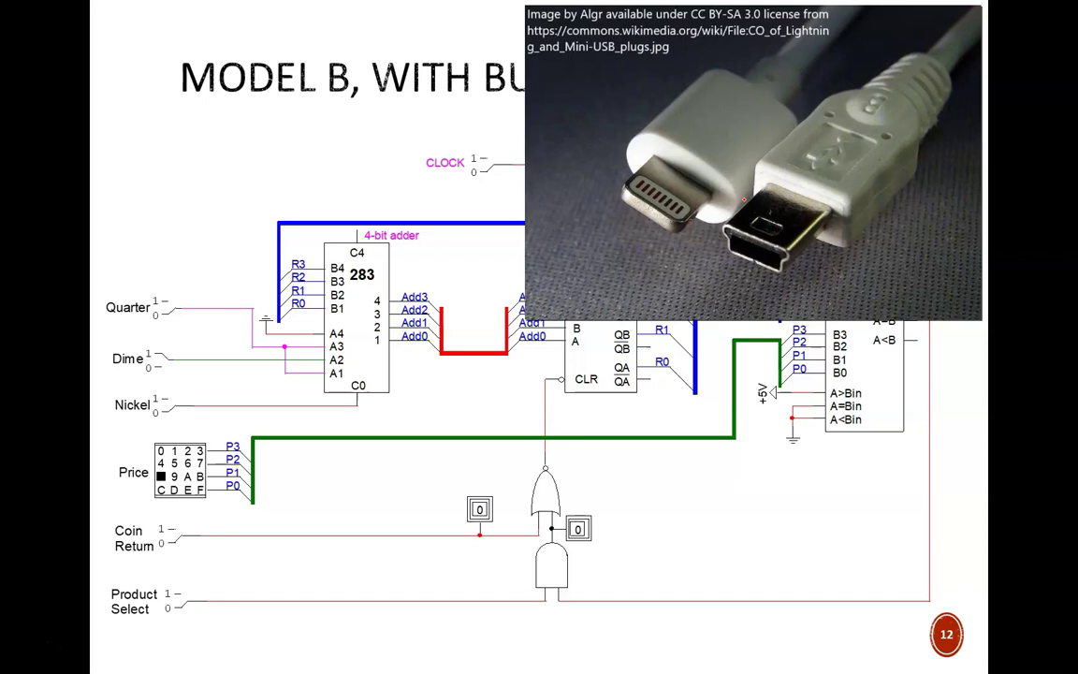
Dismiss the connector photo on slide 12 to reveal the Model B circuit.
{"action": "left_click", "coordinate": [744, 200]}
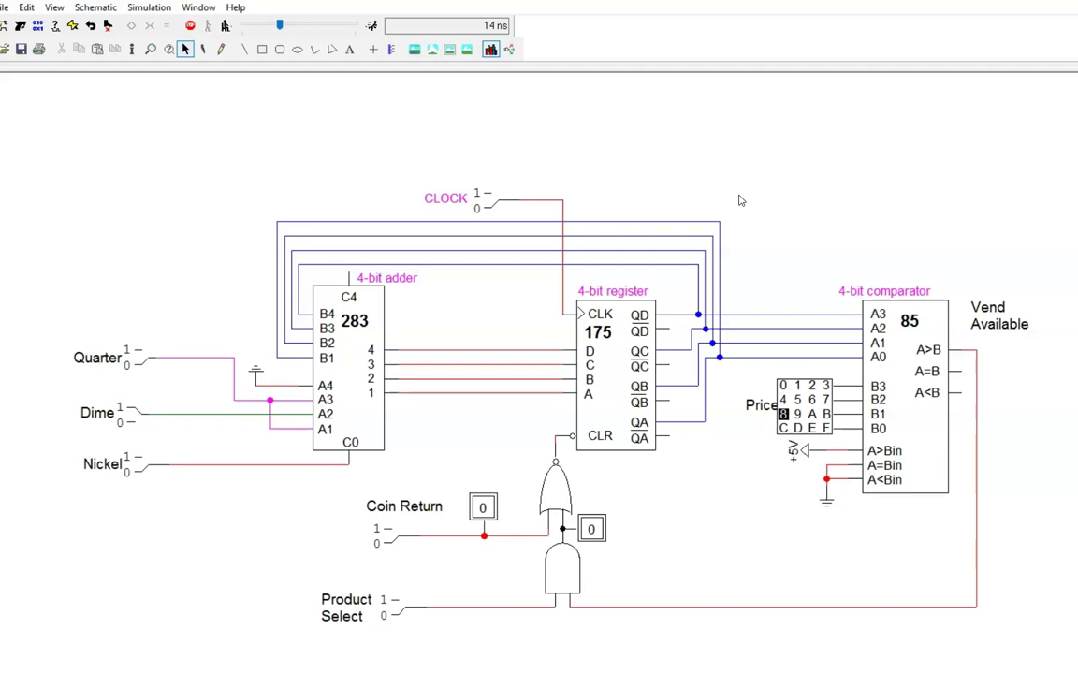
Delete the feedback wires from the 175 register outputs to the adder B and comparator A inputs.
{"action": "left_click", "coordinate": [689, 280]}
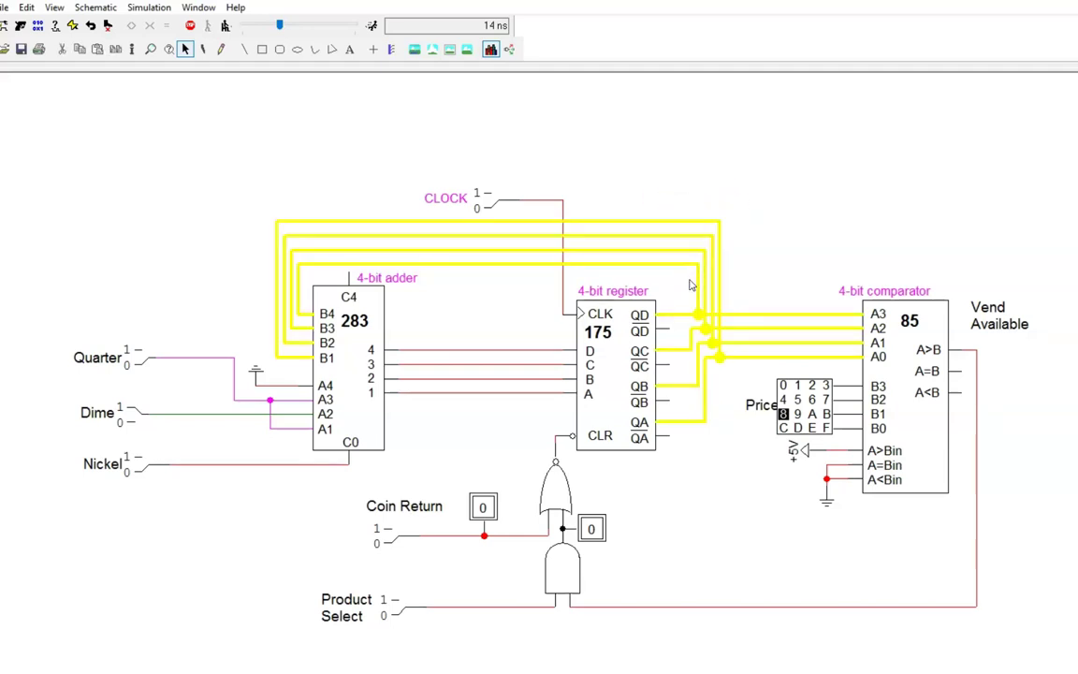
{"action": "key", "text": "Delete"}
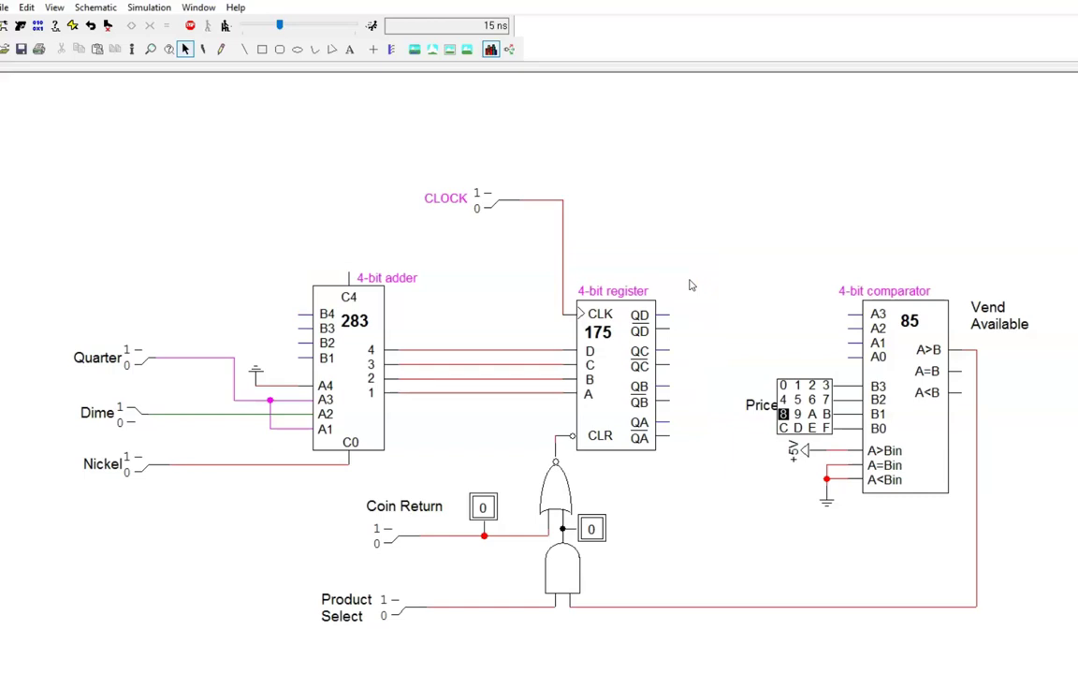
{"action": "left_click", "coordinate": [697, 276]}
{"action": "left_click", "coordinate": [285, 139]}
{"action": "left_click", "coordinate": [109, 10]}
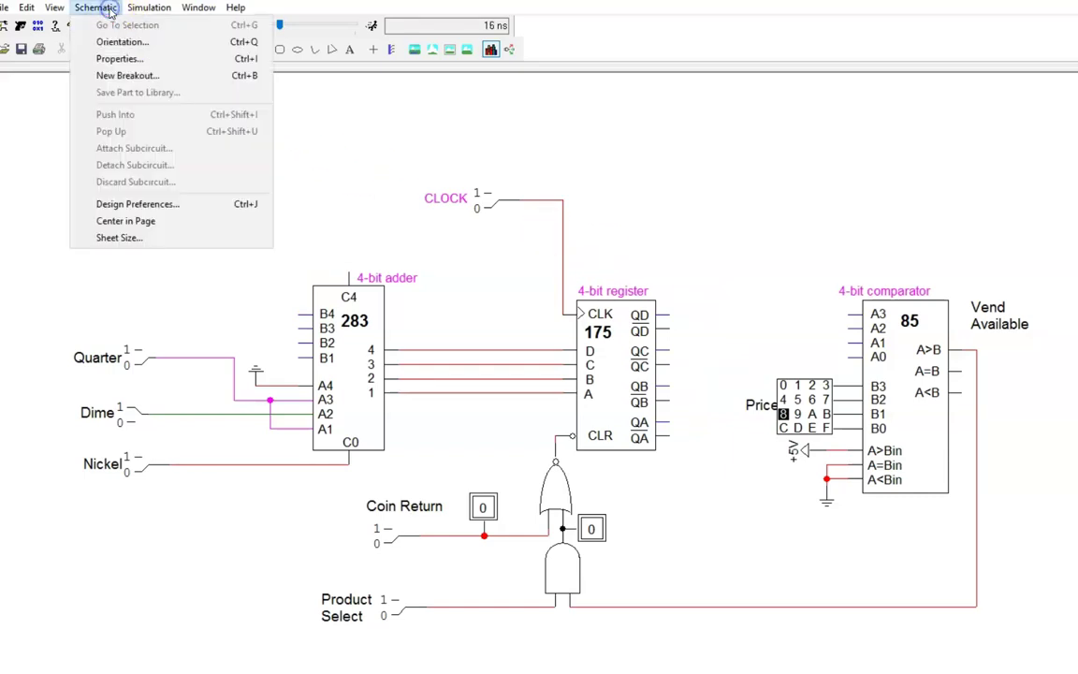
Create an R0..3 bus breakout with pin spacing 2 and place it above the comparator.
{"action": "left_click", "coordinate": [176, 82]}
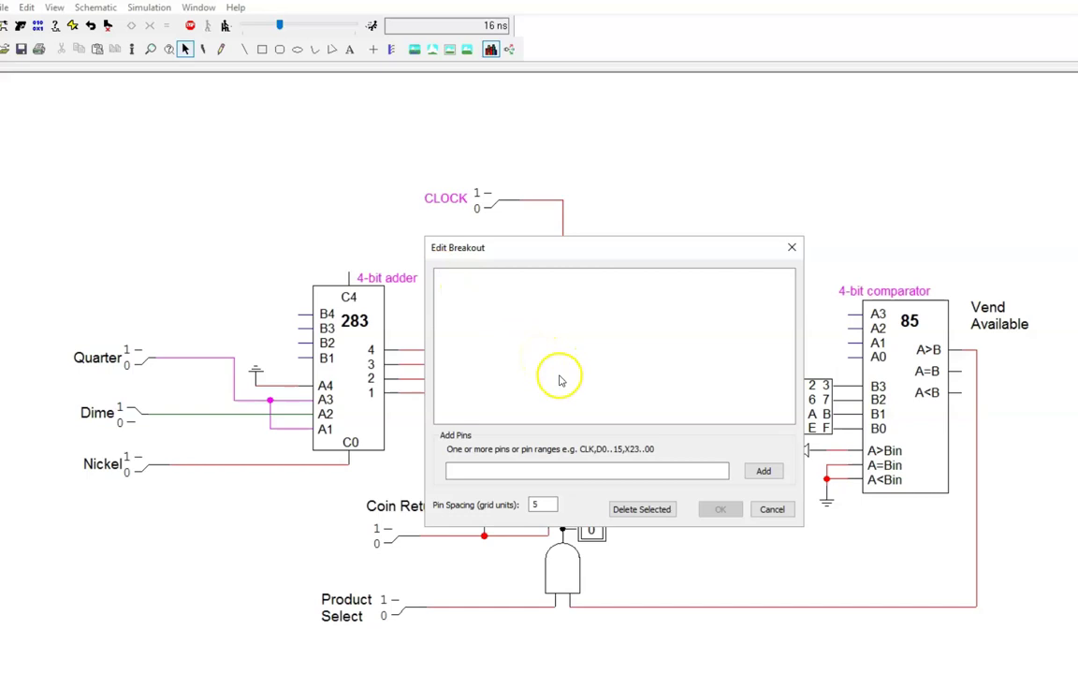
{"action": "left_click", "coordinate": [523, 469]}
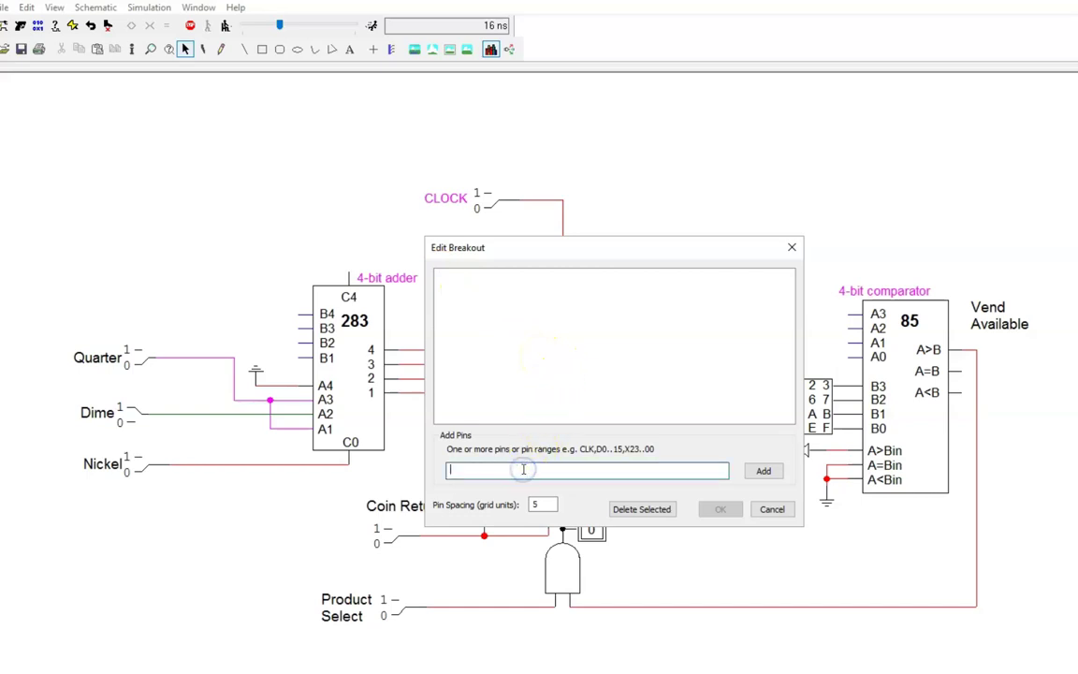
{"action": "type", "text": "R0..2"}
{"action": "key", "text": "BackSpace"}
{"action": "type", "text": "3"}
{"action": "left_click", "coordinate": [764, 470]}
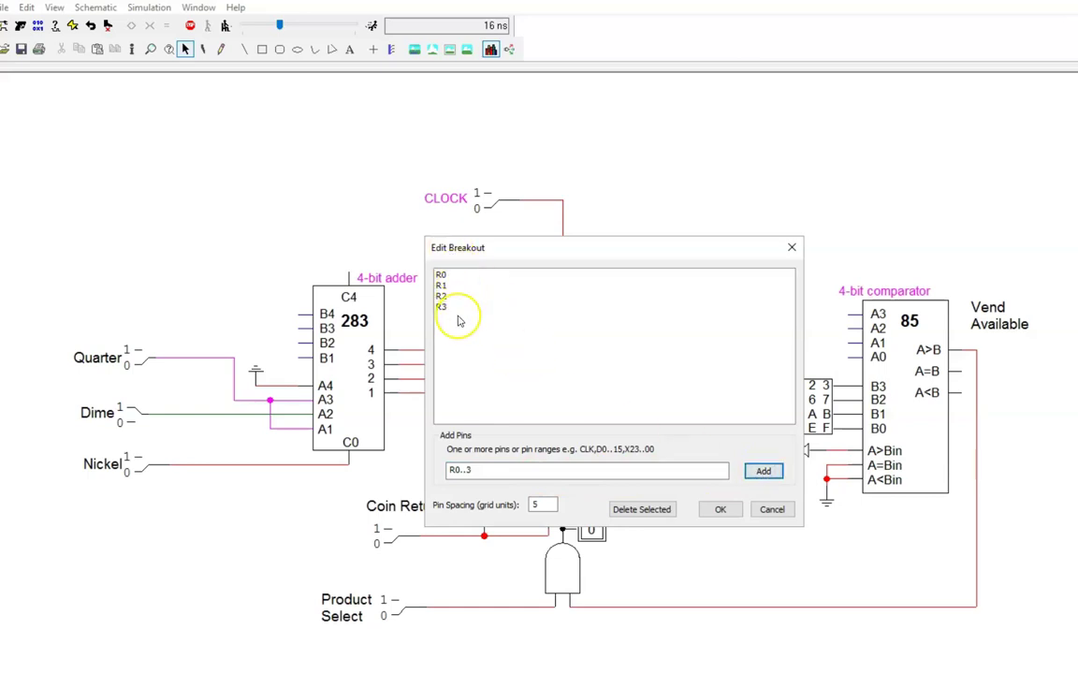
{"action": "double_click", "coordinate": [537, 504]}
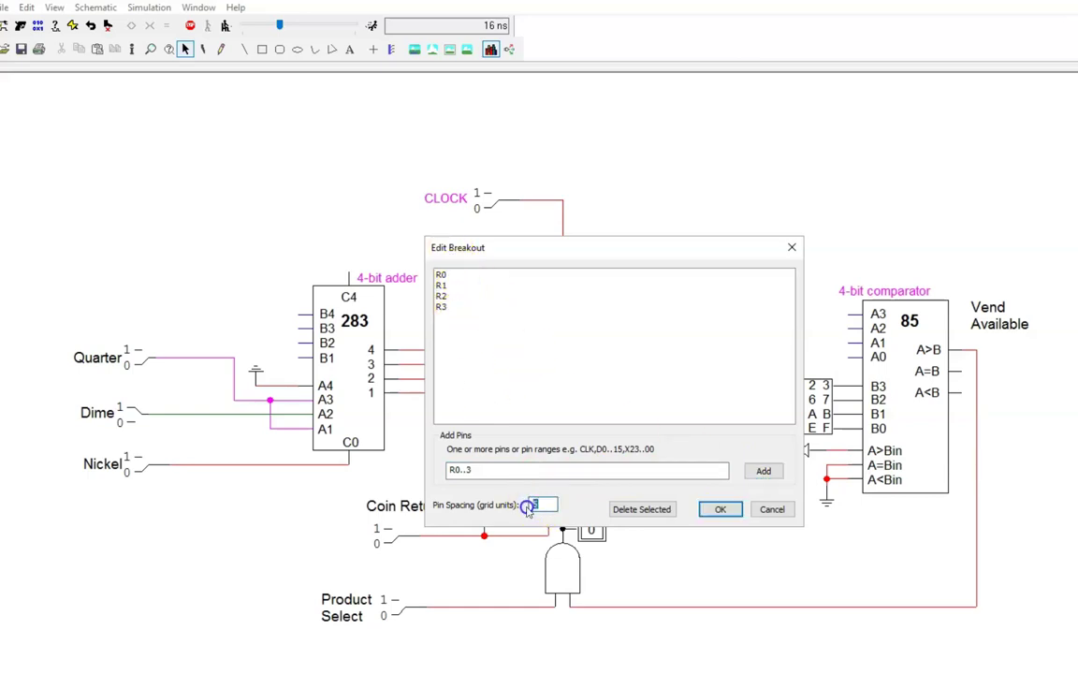
{"action": "type", "text": "2"}
{"action": "left_click", "coordinate": [711, 509]}
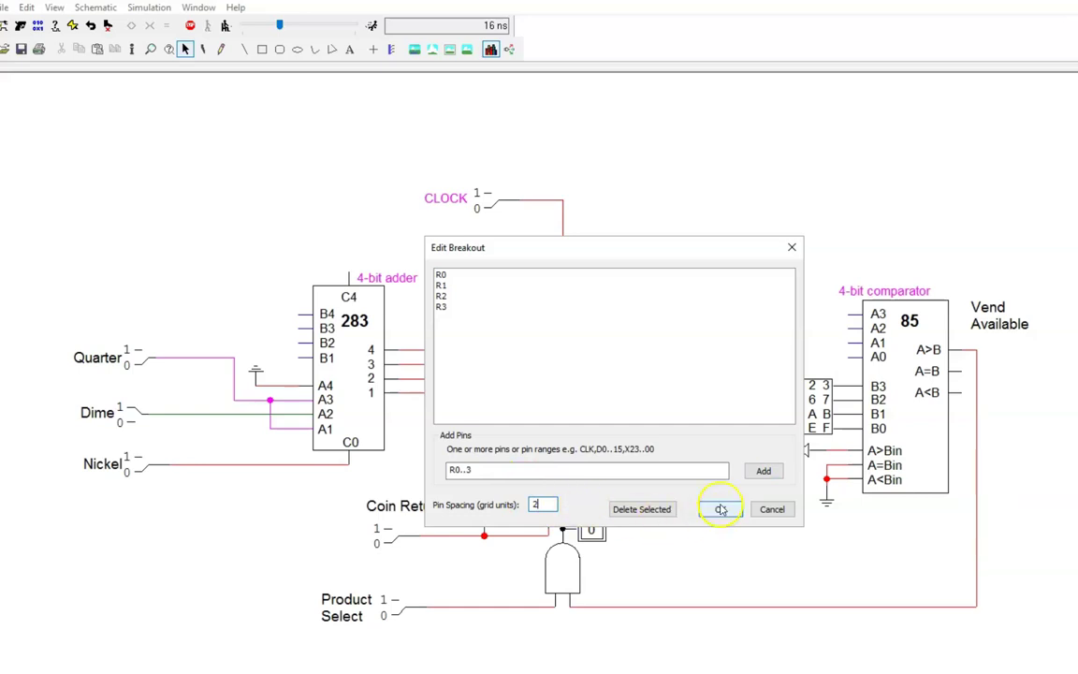
{"action": "left_click_drag", "start_coordinate": [725, 503], "coordinate": [747, 236]}
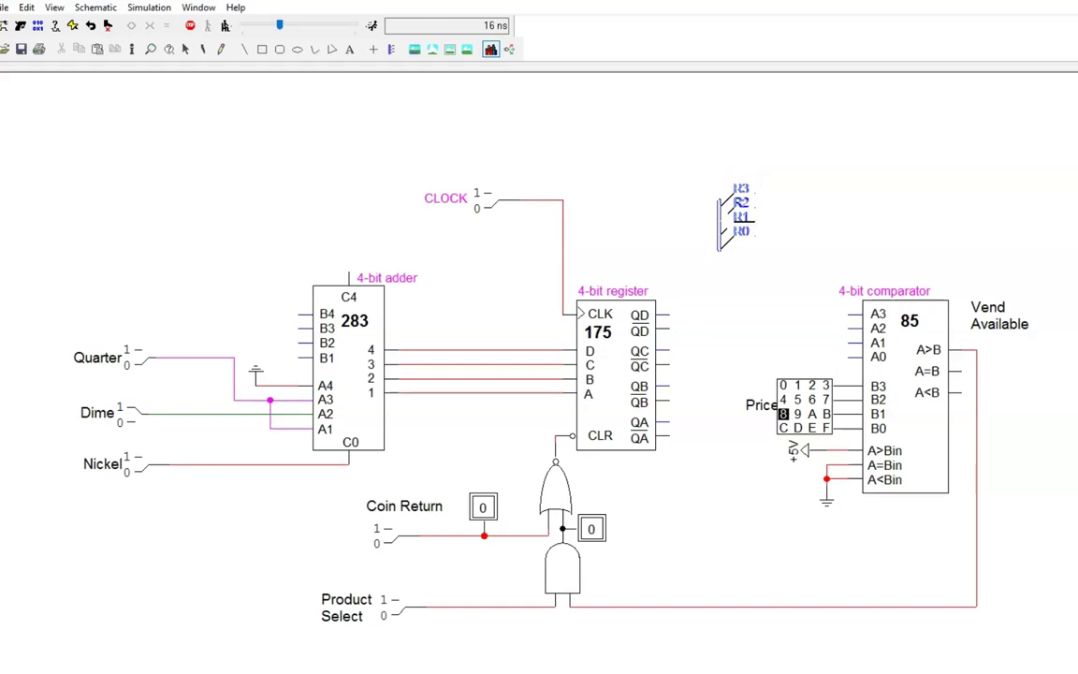
Move the R3–R0 breakout down so its pins feed the 85 comparator's A3–A0 inputs.
{"action": "left_click", "coordinate": [729, 225]}
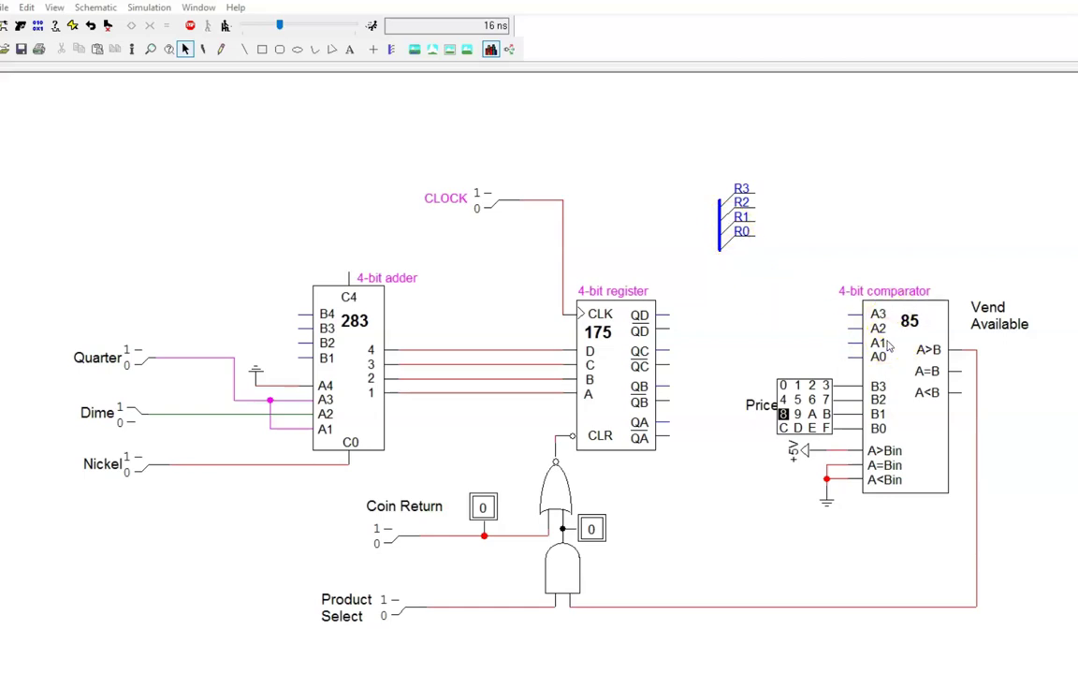
{"action": "left_click", "coordinate": [730, 229]}
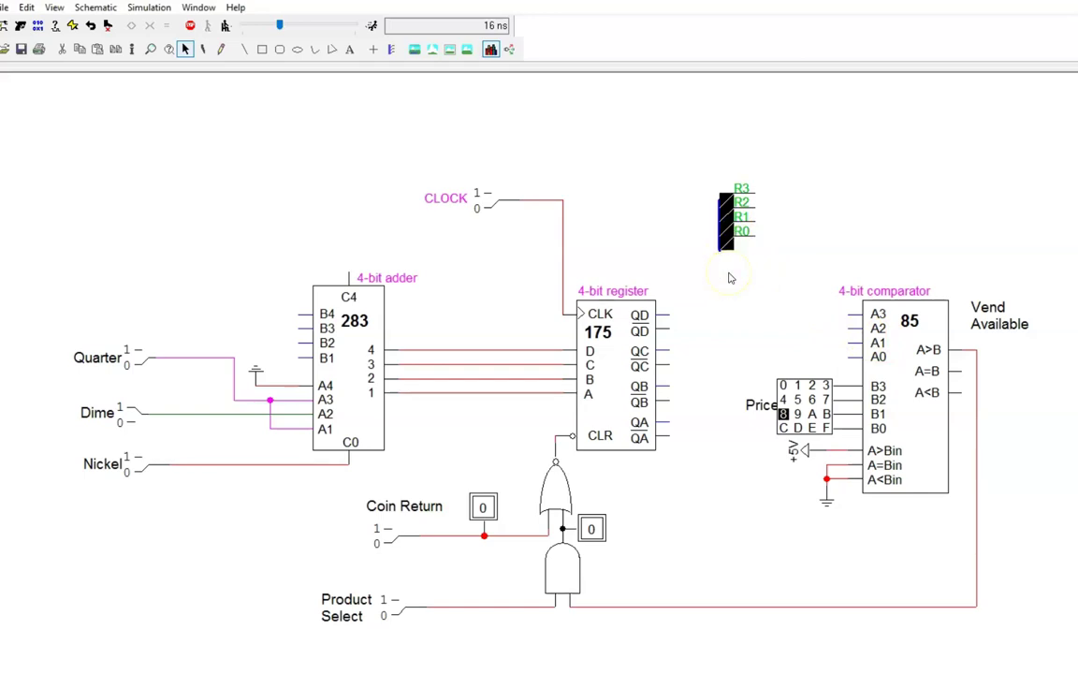
{"action": "left_click", "coordinate": [730, 277]}
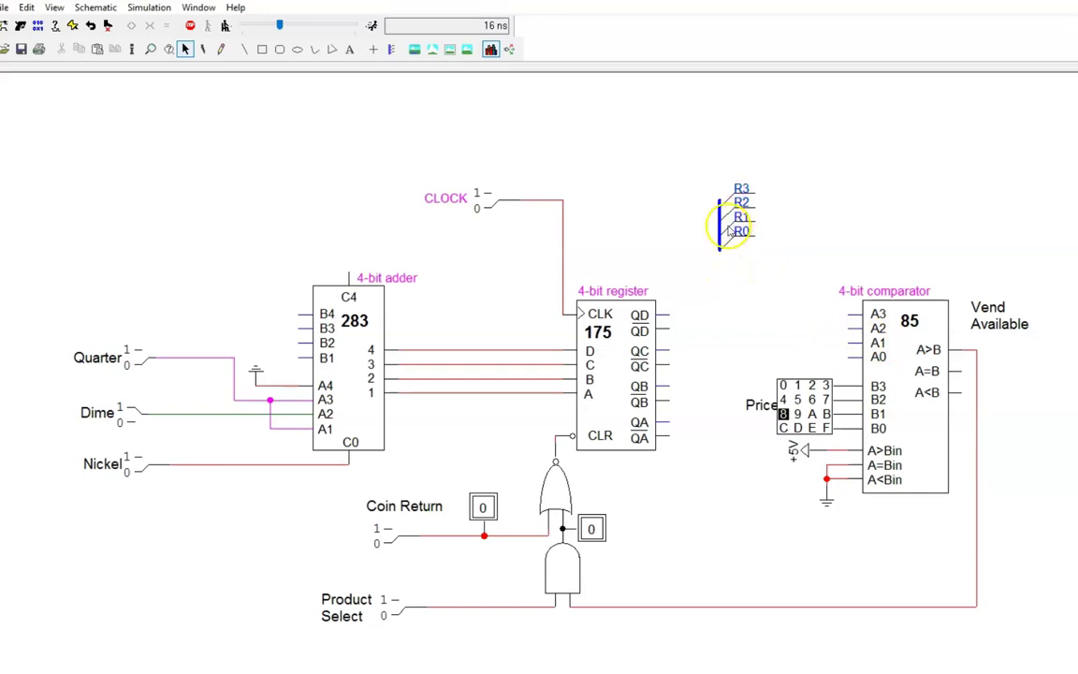
{"action": "mouse_move", "coordinate": [729, 230]}
{"action": "left_mouse_down"}
{"action": "mouse_move", "coordinate": [749, 310]}
{"action": "mouse_move", "coordinate": [728, 312]}
{"action": "mouse_move", "coordinate": [794, 323]}
{"action": "mouse_move", "coordinate": [821, 348]}
{"action": "left_mouse_up"}
{"action": "left_click", "coordinate": [815, 274]}
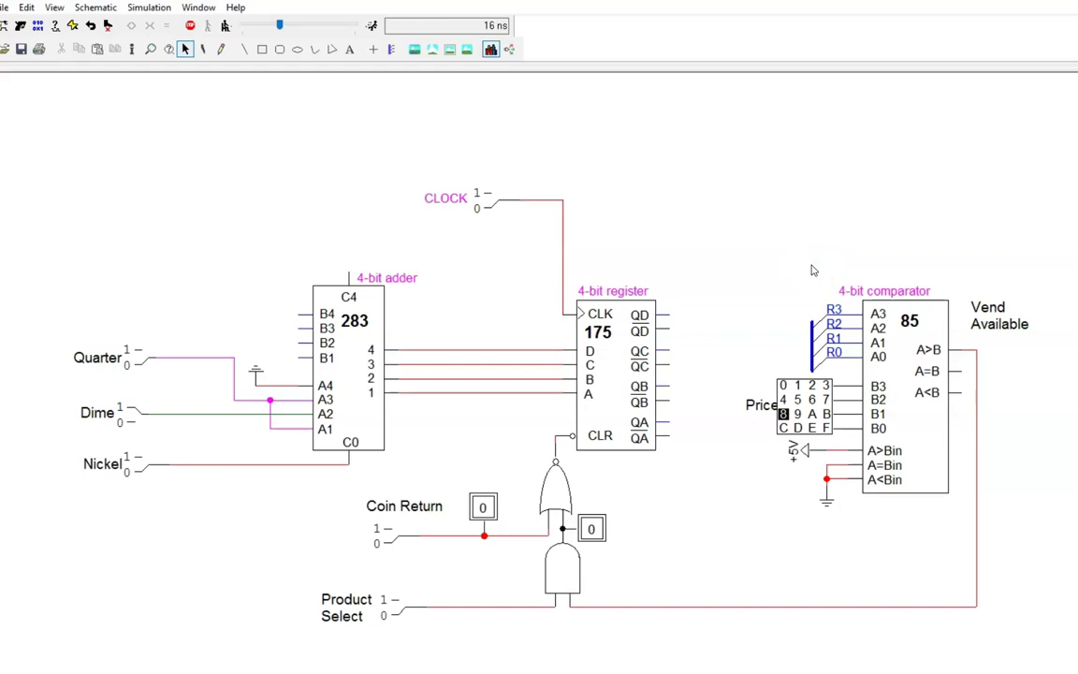
{"action": "mouse_move", "coordinate": [816, 278]}
{"action": "left_mouse_down"}
{"action": "mouse_move", "coordinate": [837, 294]}
{"action": "mouse_move", "coordinate": [829, 312]}
{"action": "mouse_move", "coordinate": [844, 329]}
{"action": "mouse_move", "coordinate": [814, 299]}
{"action": "left_mouse_up"}
{"action": "left_click", "coordinate": [750, 329]}
Copy the R3–R0 breakout and paste it onto the 283 adder's B4–B1 inputs.
{"action": "right_click", "coordinate": [822, 339]}
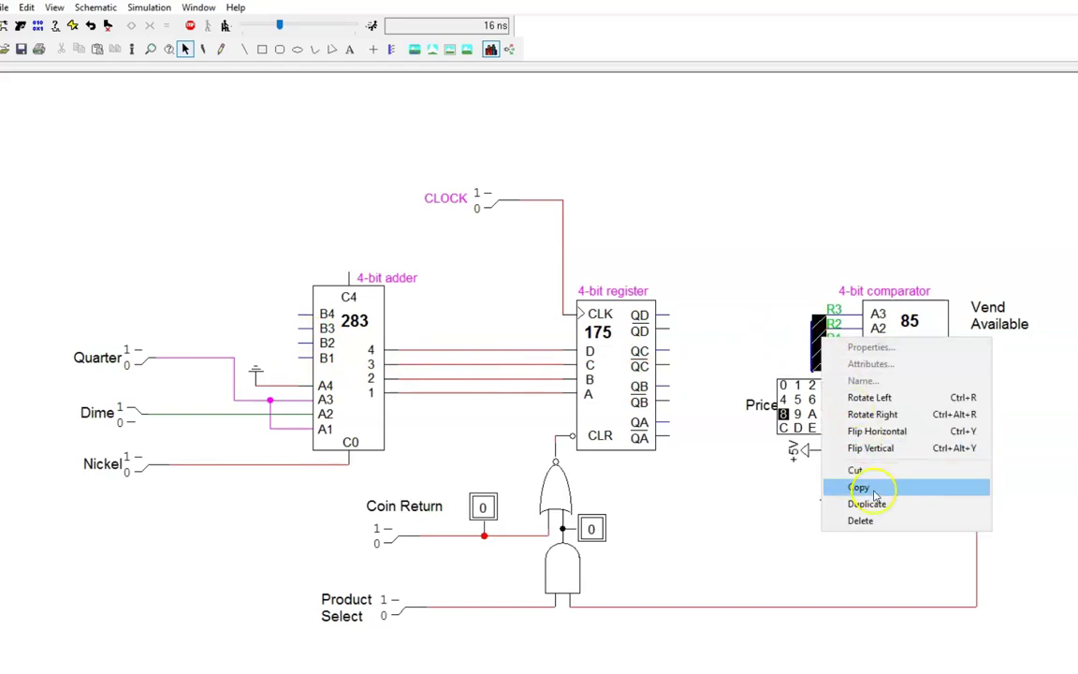
{"action": "left_click", "coordinate": [873, 488]}
{"action": "right_click", "coordinate": [243, 265]}
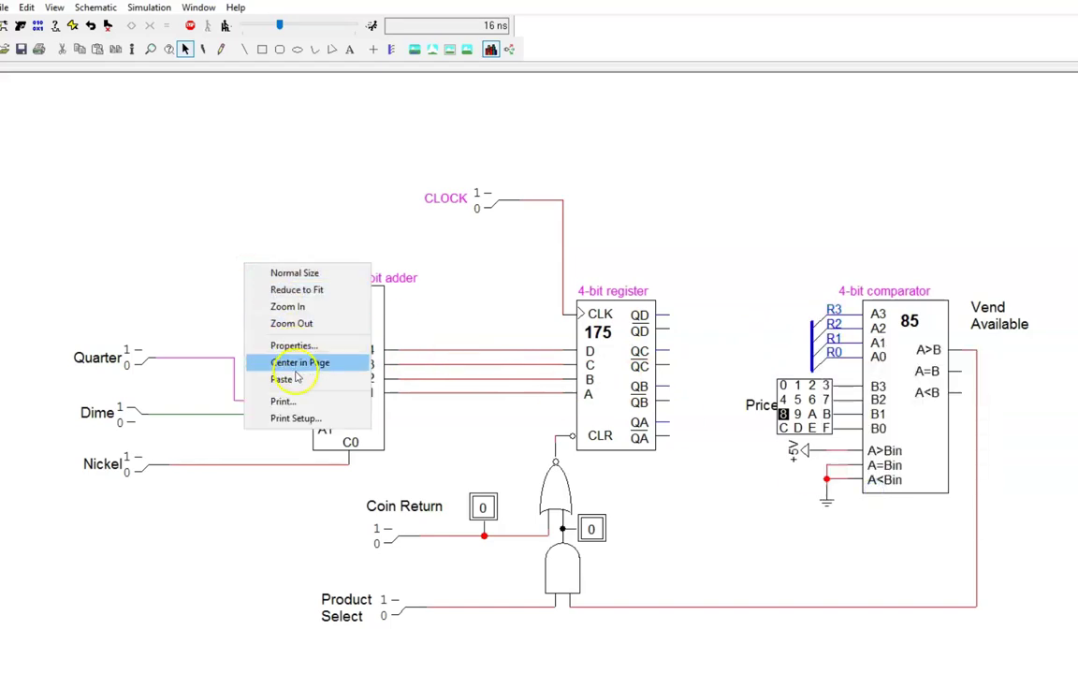
{"action": "left_click", "coordinate": [290, 376]}
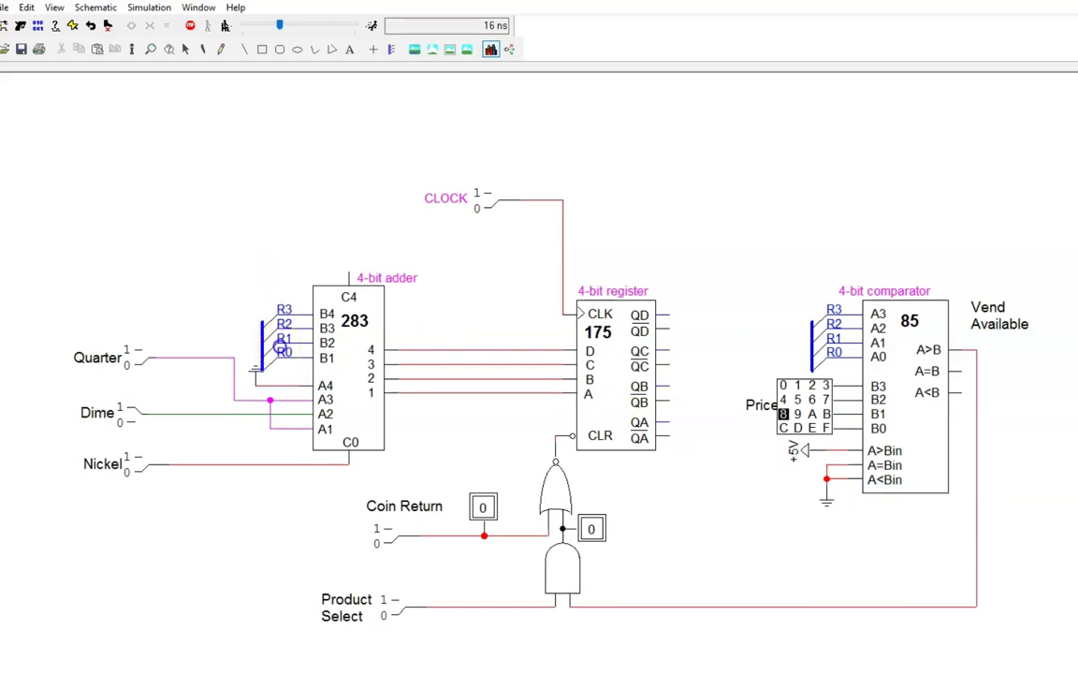
{"action": "left_click", "coordinate": [283, 339]}
{"action": "key", "text": "Escape"}
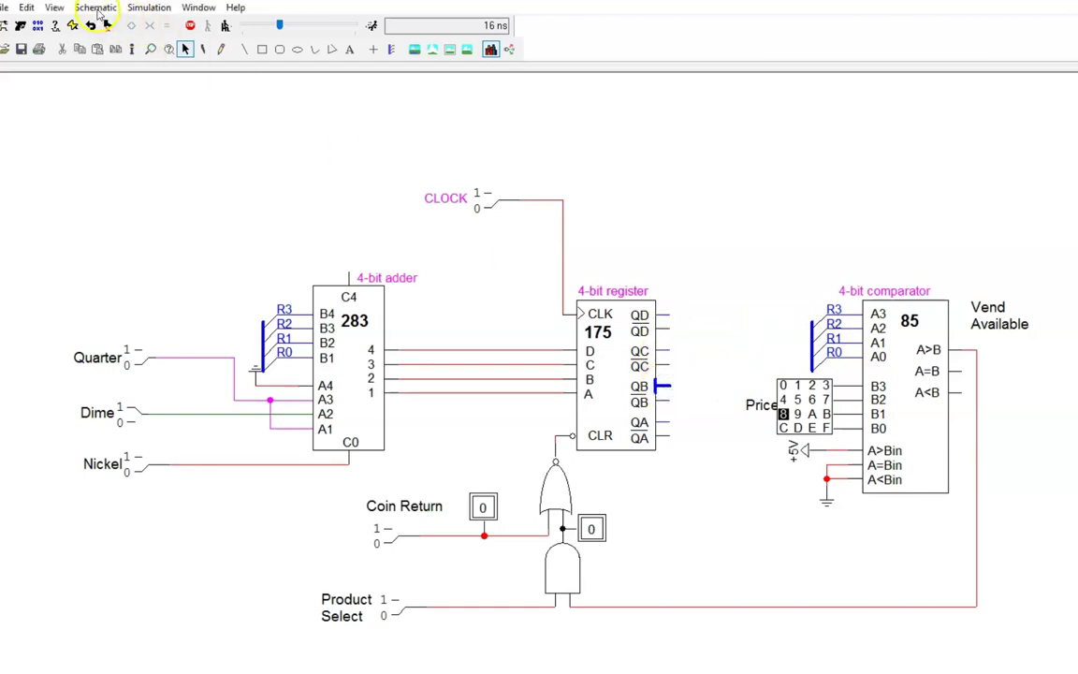
Create another R0..3 breakout with pin spacing 5 and place it above the register.
{"action": "left_click", "coordinate": [98, 9]}
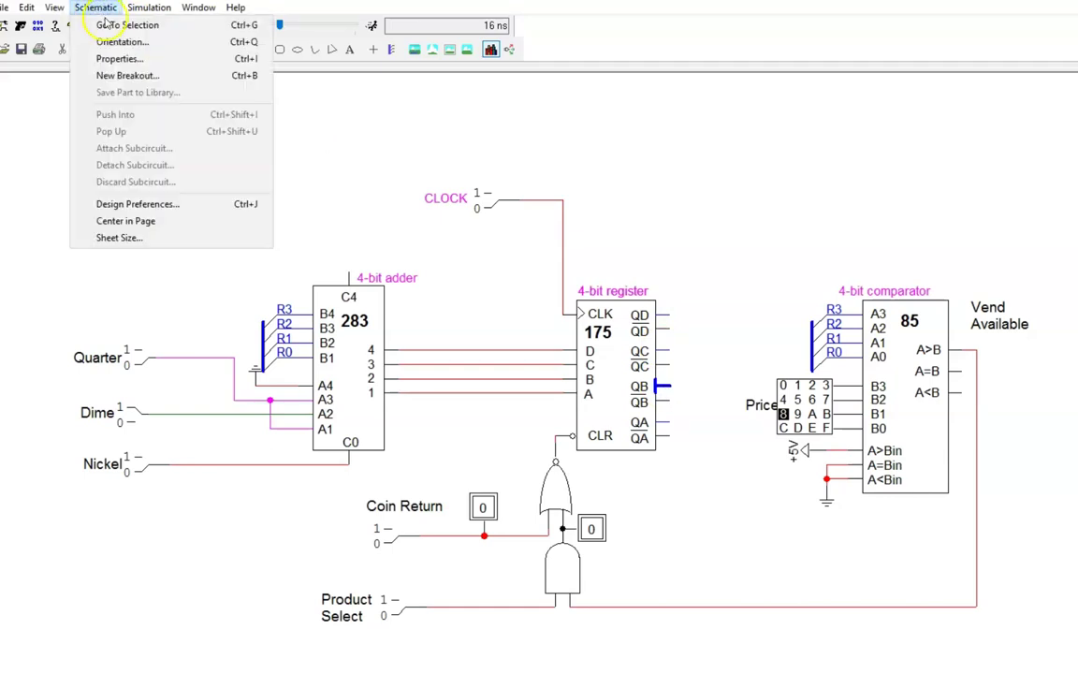
{"action": "left_click", "coordinate": [163, 76]}
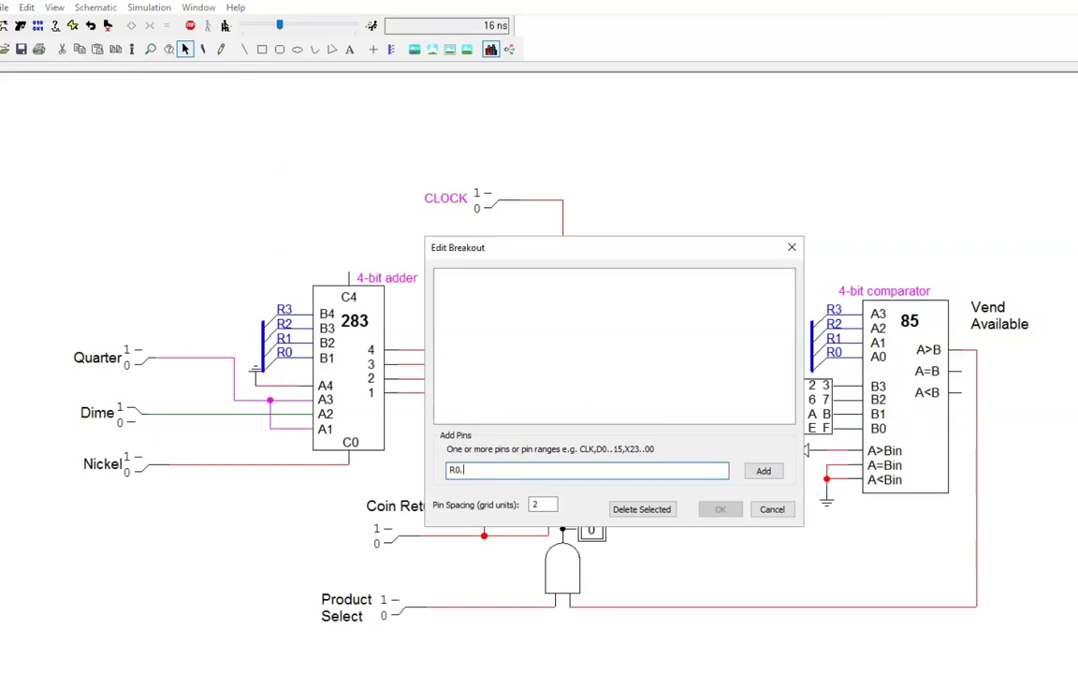
{"action": "type", "text": "3"}
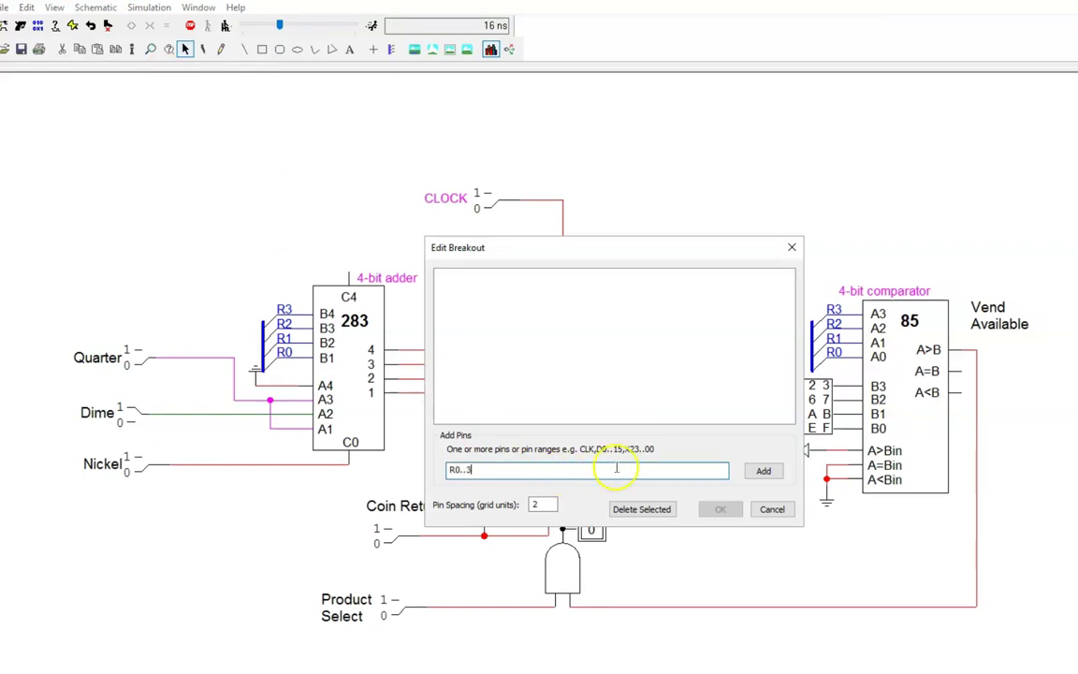
{"action": "left_click", "coordinate": [764, 471]}
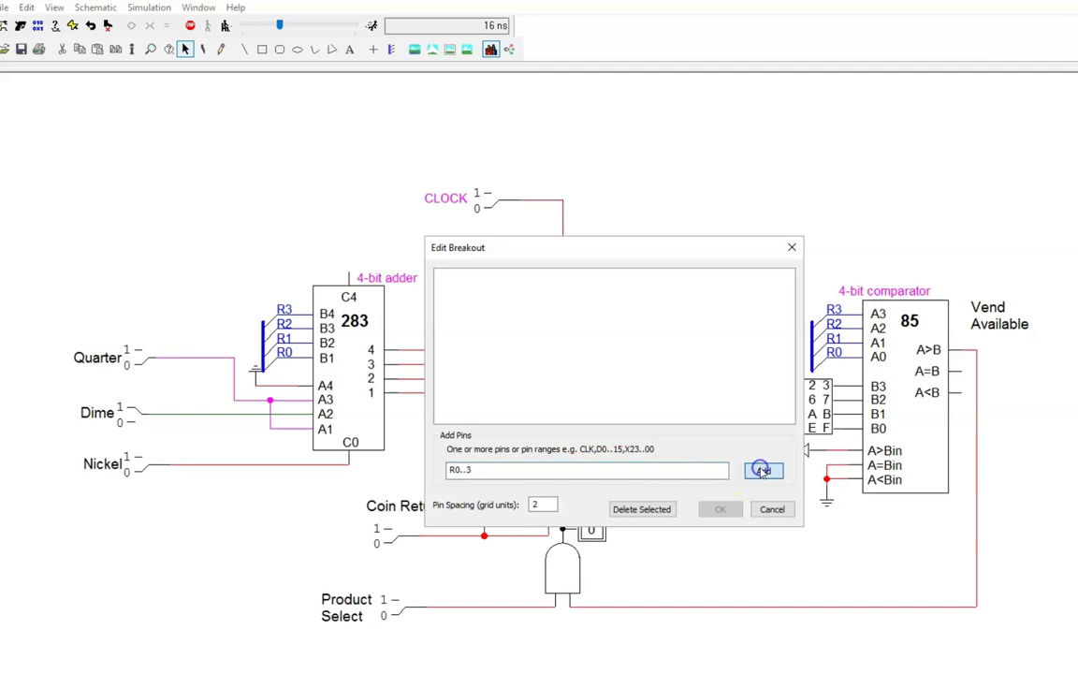
{"action": "double_click", "coordinate": [545, 509]}
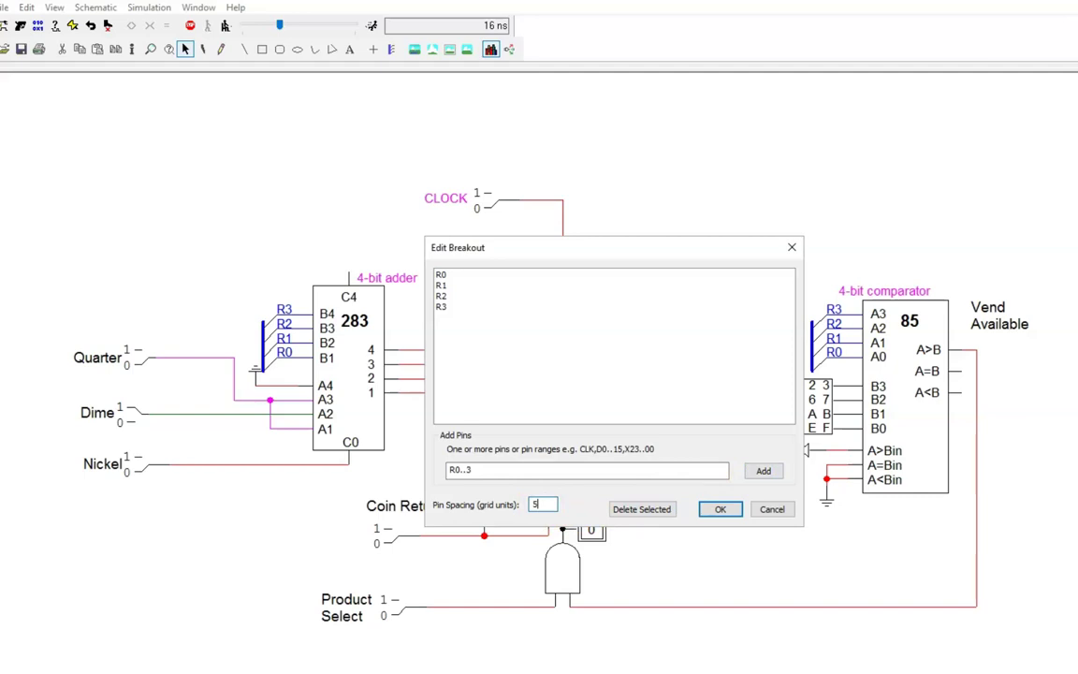
{"action": "left_click", "coordinate": [720, 509]}
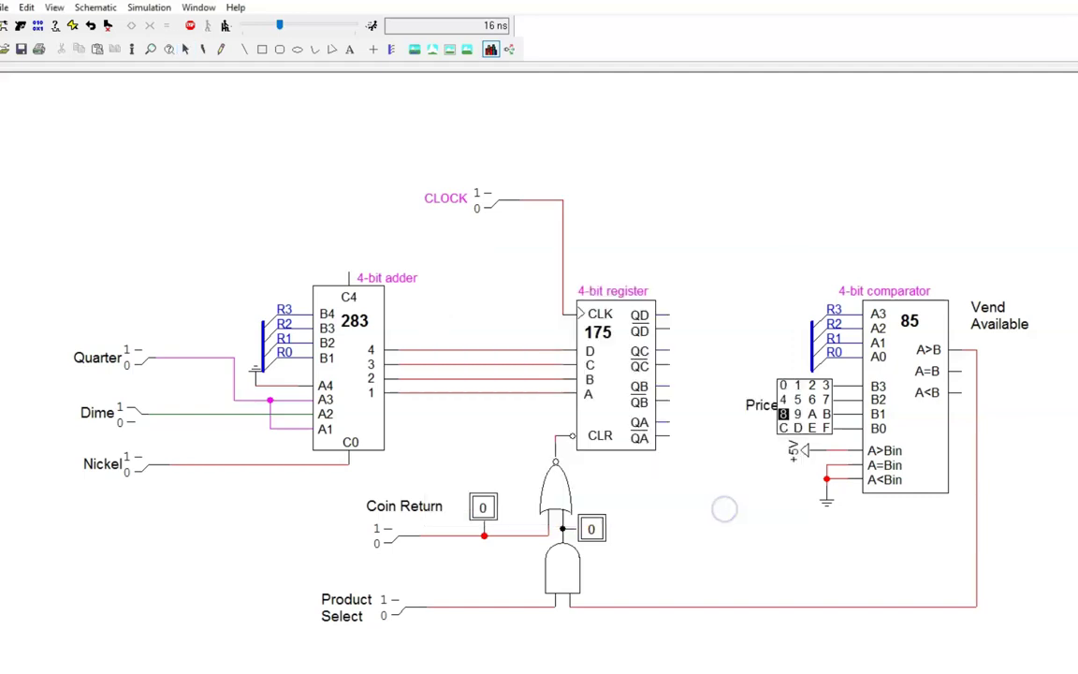
{"action": "left_click_drag", "start_coordinate": [713, 365], "coordinate": [725, 217]}
Flip the new breakout horizontally and attach it to the 175 register's QD–QA outputs.
{"action": "left_click", "coordinate": [719, 213]}
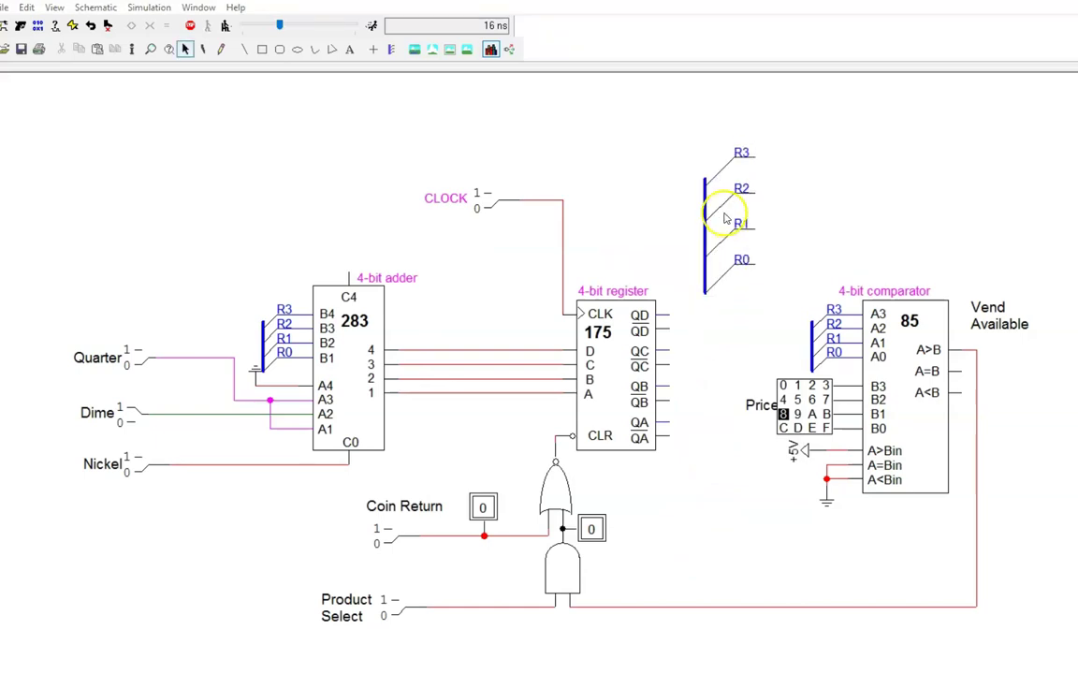
{"action": "right_click", "coordinate": [720, 215]}
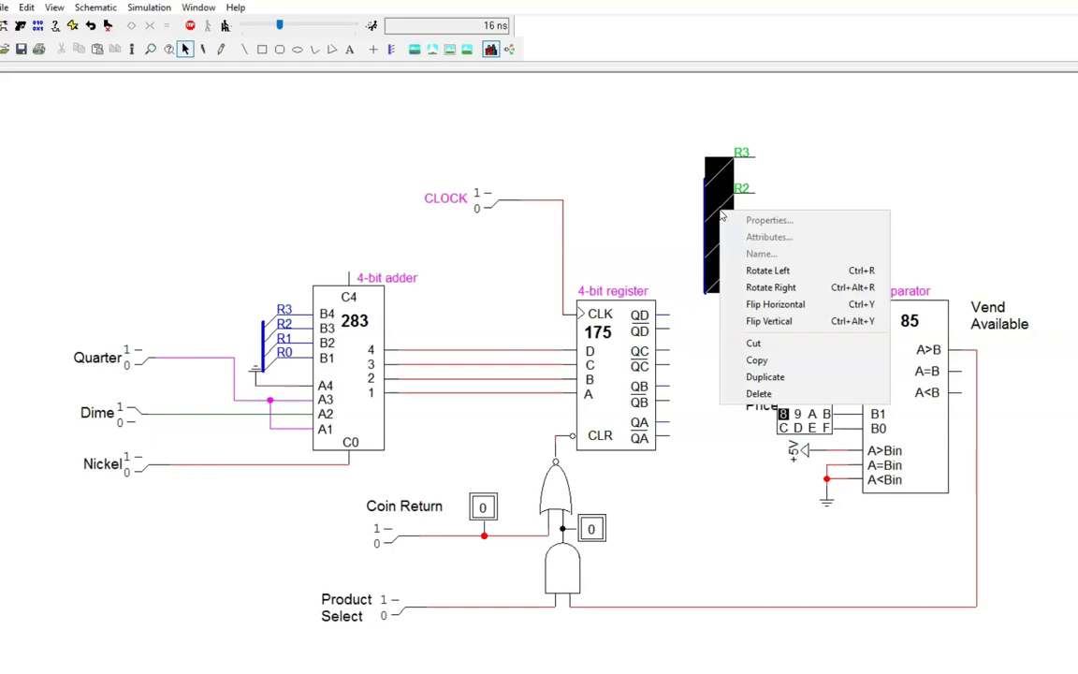
{"action": "left_click", "coordinate": [797, 305]}
{"action": "left_click", "coordinate": [743, 320]}
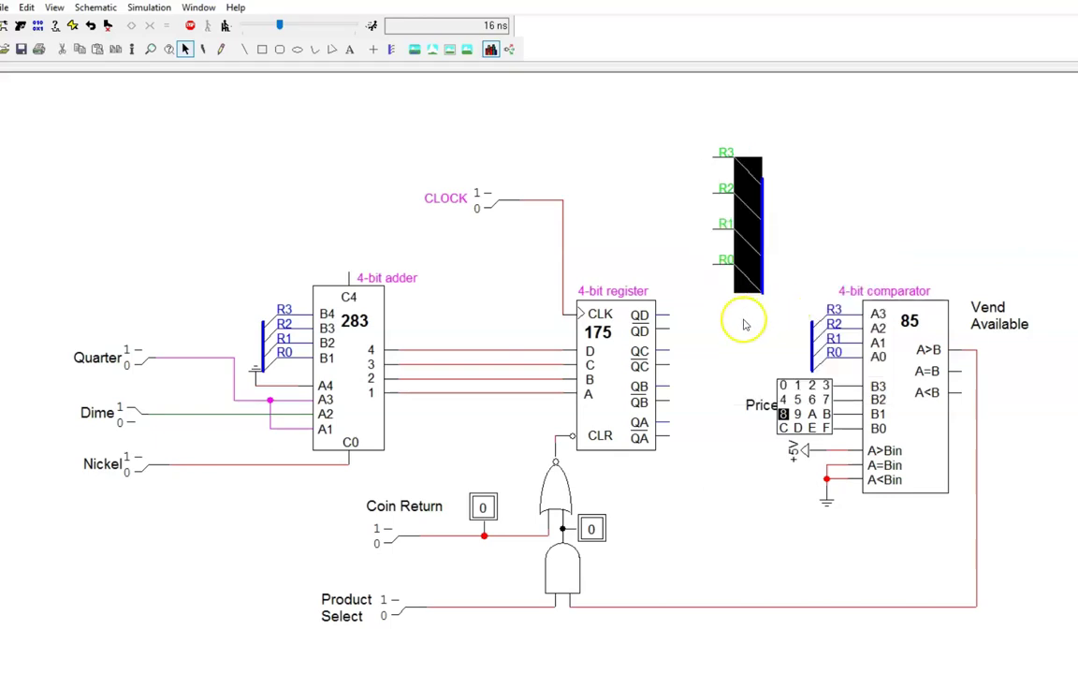
{"action": "left_click_drag", "start_coordinate": [753, 207], "coordinate": [707, 370]}
{"action": "left_click", "coordinate": [676, 464]}
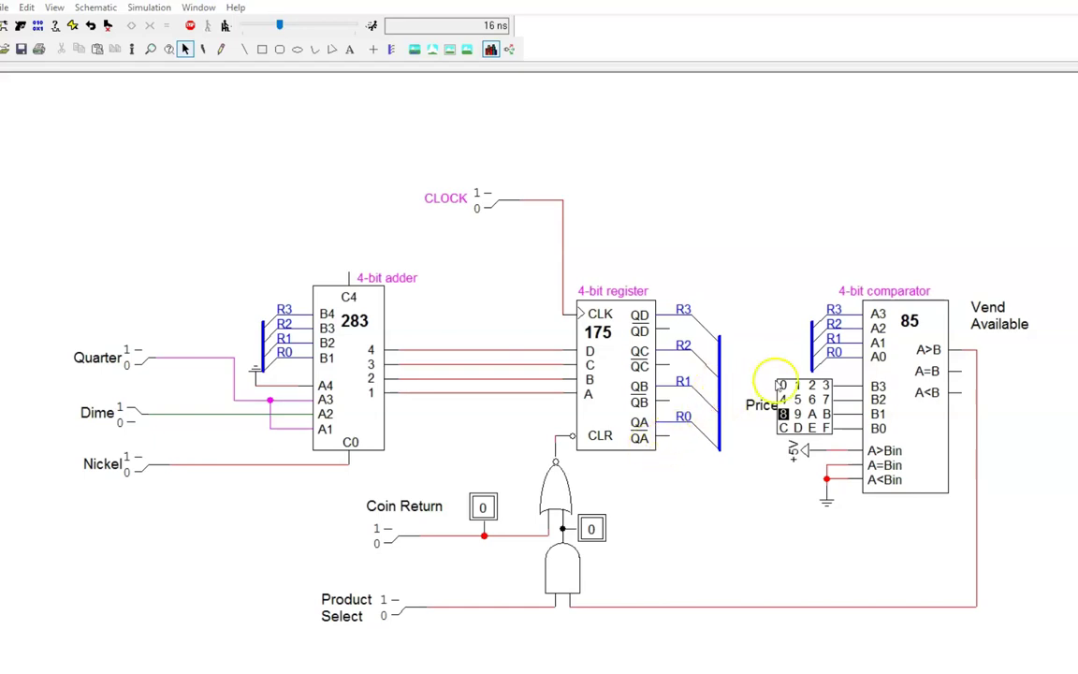
{"action": "left_click", "coordinate": [719, 367]}
Run a bus from the register breakout to the comparator breakout, then left to the adder breakout.
{"action": "mouse_move", "coordinate": [723, 341]}
{"action": "left_mouse_down"}
{"action": "mouse_move", "coordinate": [737, 289]}
{"action": "mouse_move", "coordinate": [762, 287]}
{"action": "mouse_move", "coordinate": [764, 231]}
{"action": "mouse_move", "coordinate": [772, 244]}
{"action": "mouse_move", "coordinate": [815, 242]}
{"action": "mouse_move", "coordinate": [811, 355]}
{"action": "left_mouse_up"}
{"action": "left_click_drag", "start_coordinate": [718, 242], "coordinate": [264, 321]}
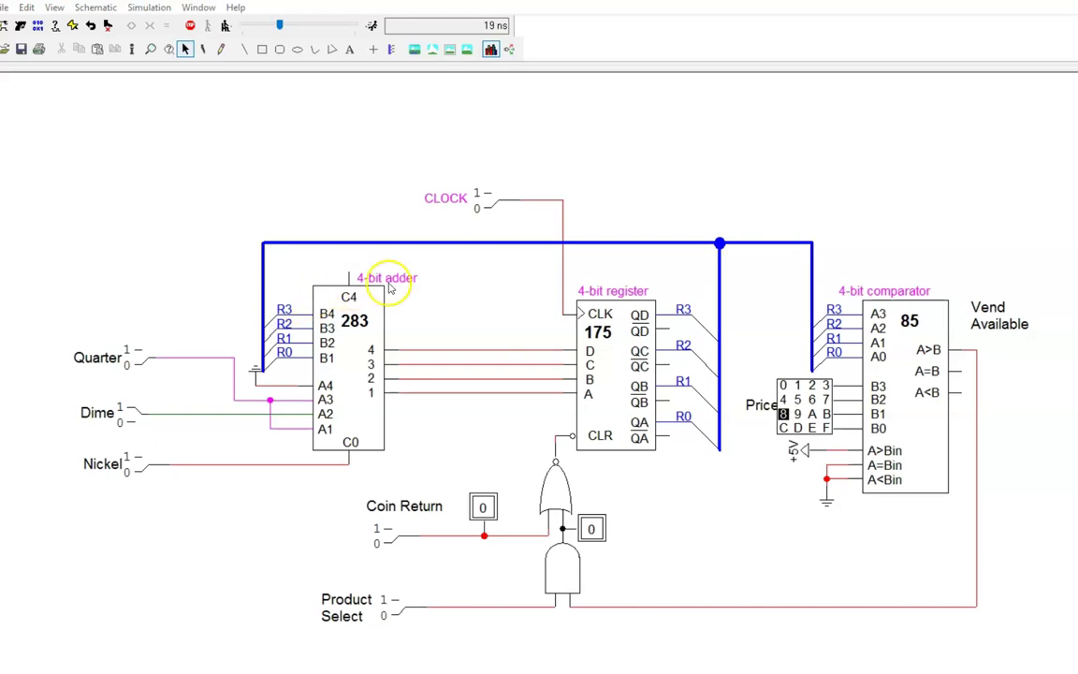
Colour the top R3–R0 feedback bus magenta.
{"action": "left_click", "coordinate": [481, 245]}
{"action": "right_click", "coordinate": [480, 242]}
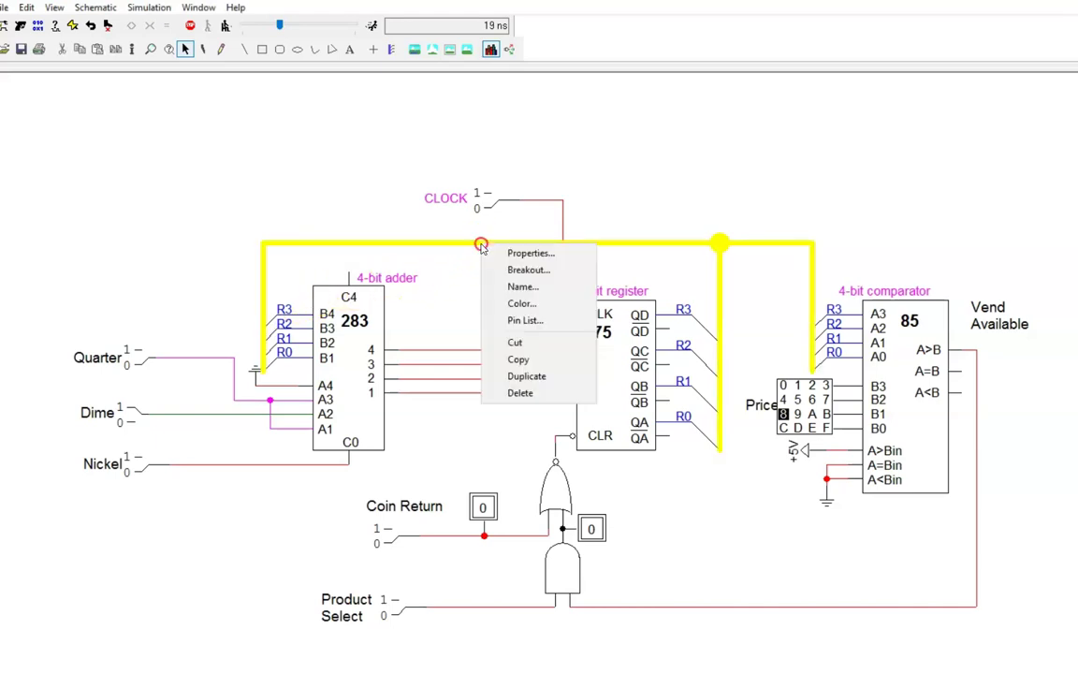
{"action": "left_click", "coordinate": [528, 304]}
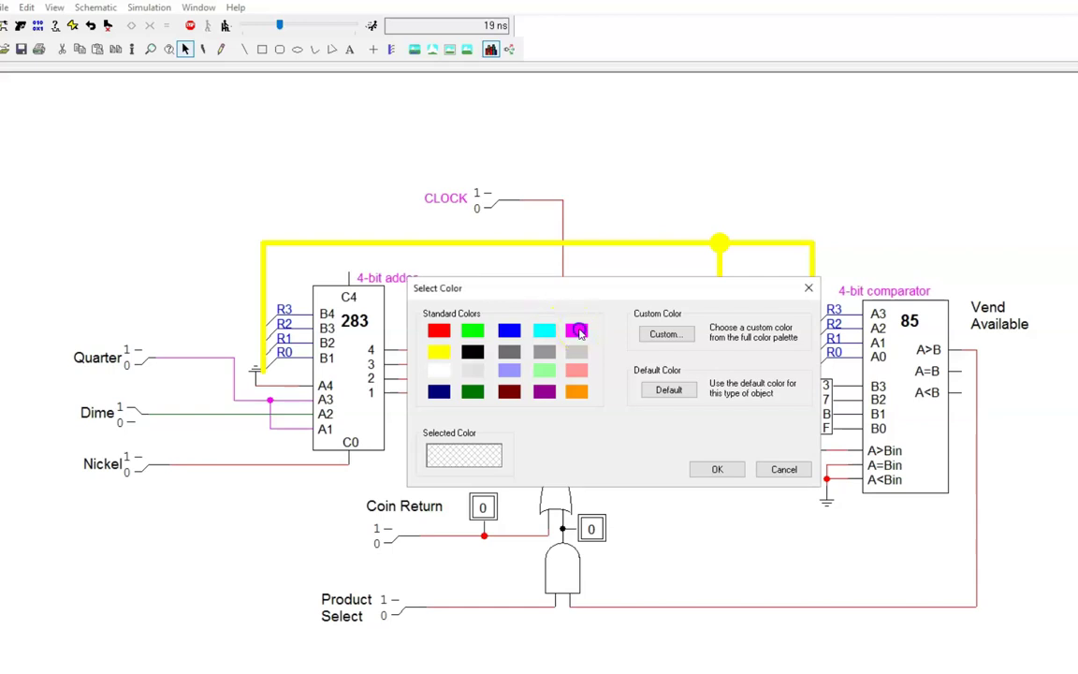
{"action": "left_click", "coordinate": [578, 331]}
{"action": "left_click", "coordinate": [709, 469]}
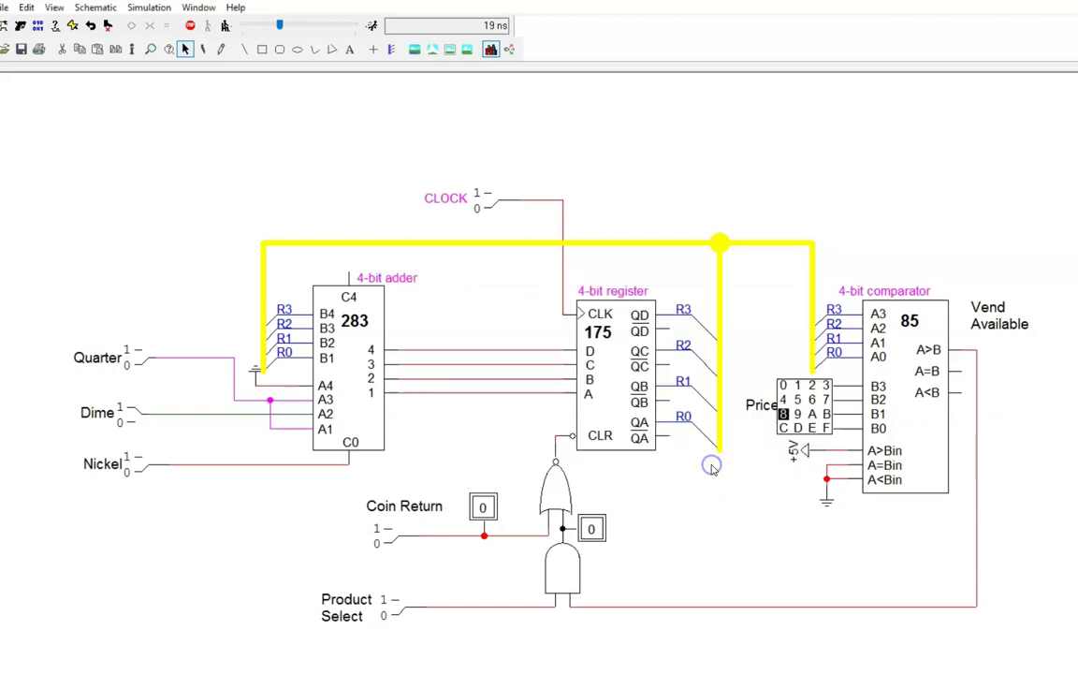
{"action": "left_click", "coordinate": [670, 290]}
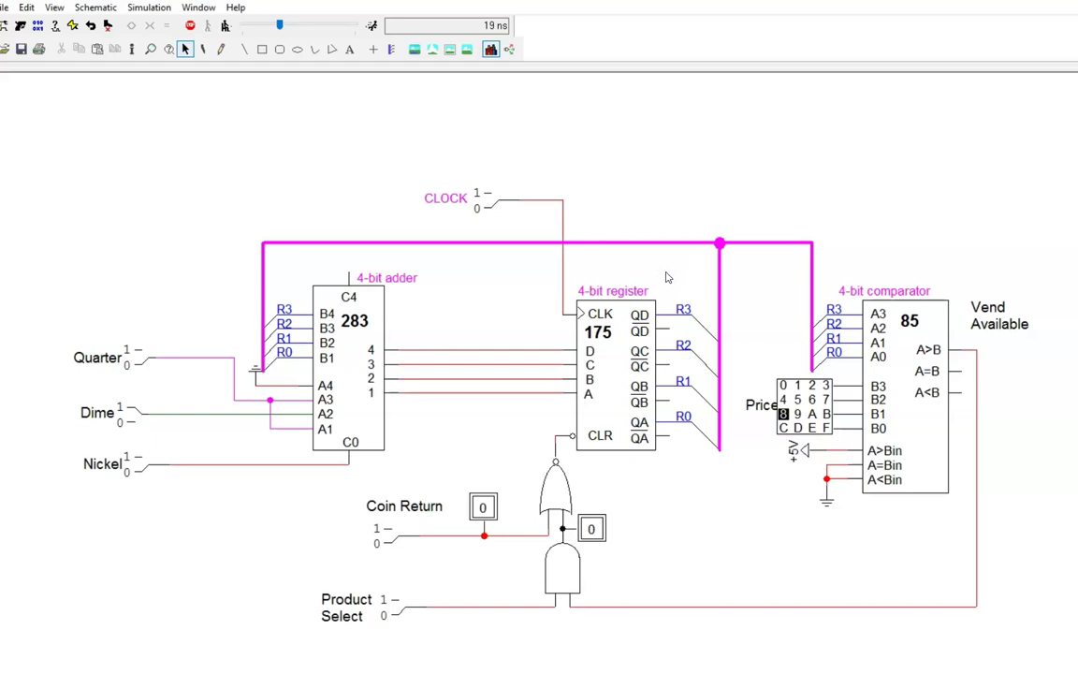
Select the four wires from the adder outputs to the register inputs.
{"action": "left_click_drag", "start_coordinate": [481, 337], "coordinate": [491, 412]}
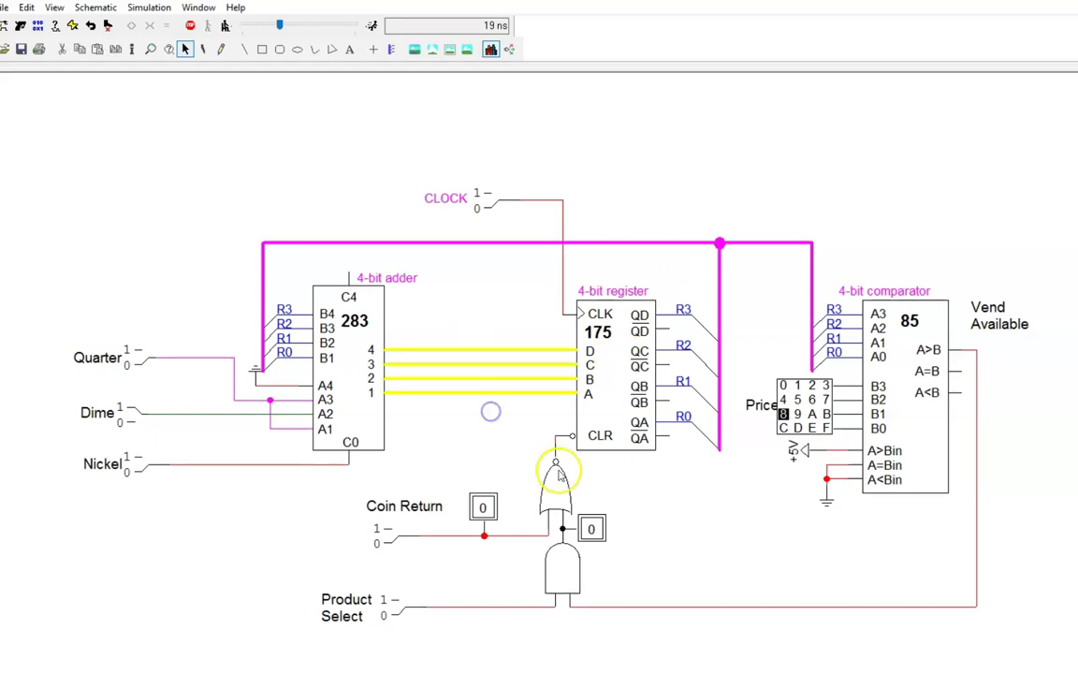
{"action": "left_click", "coordinate": [733, 500]}
{"action": "left_click", "coordinate": [848, 441]}
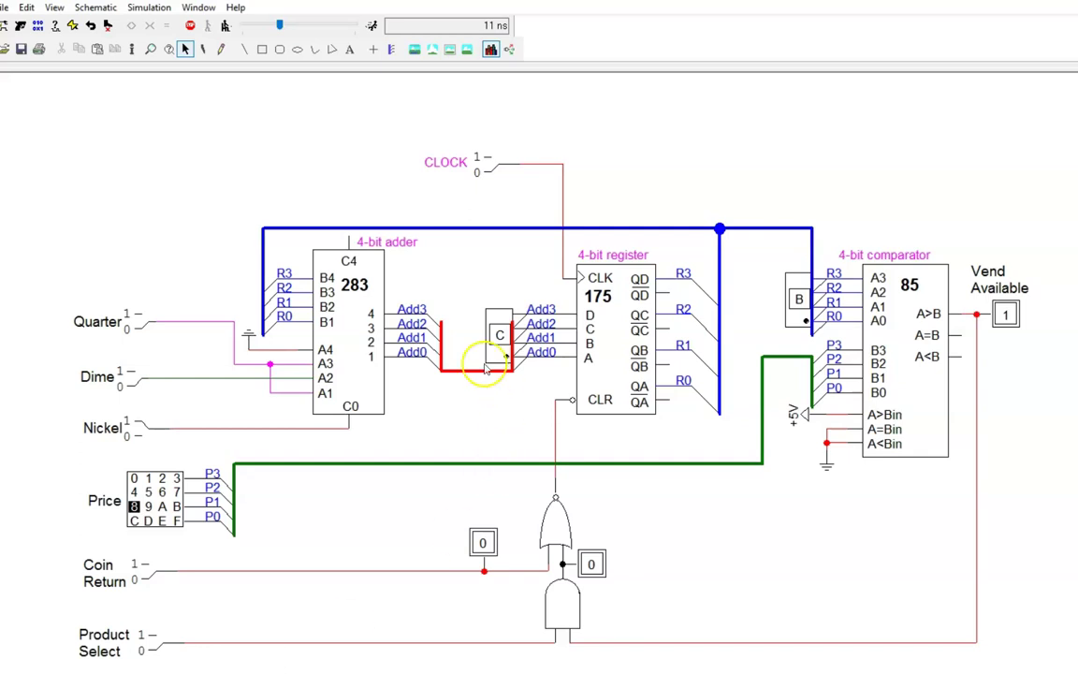
Select the hex displays on the Add and R buses, then clear the selection.
{"action": "left_click", "coordinate": [500, 329]}
{"action": "left_click", "coordinate": [796, 280]}
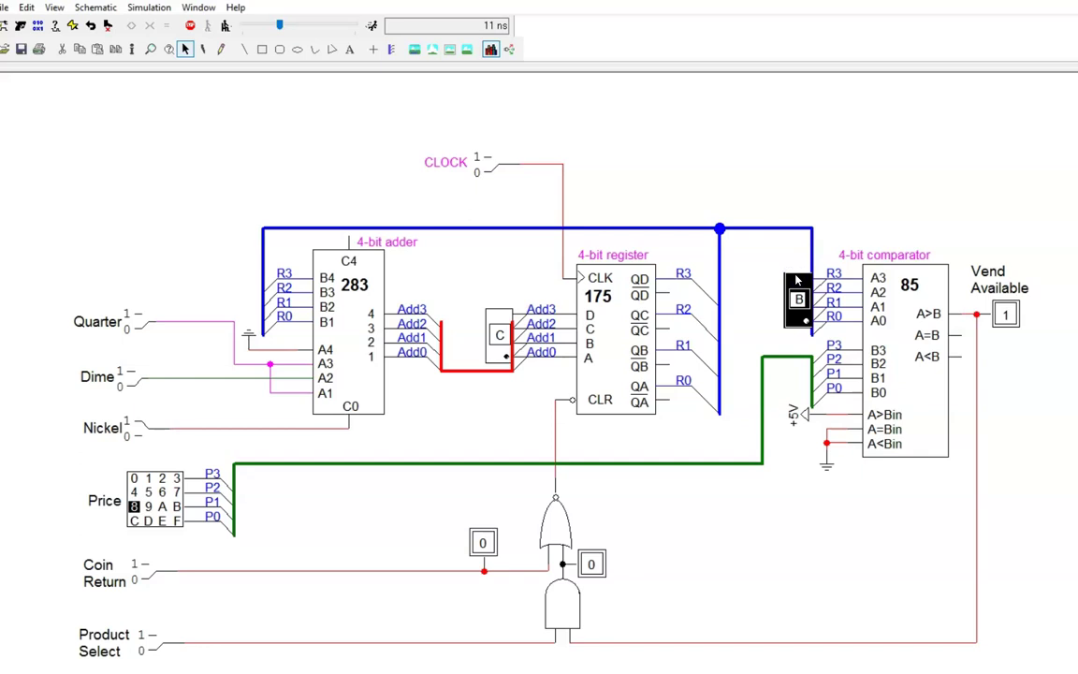
{"action": "left_click", "coordinate": [794, 284]}
{"action": "left_click", "coordinate": [763, 289]}
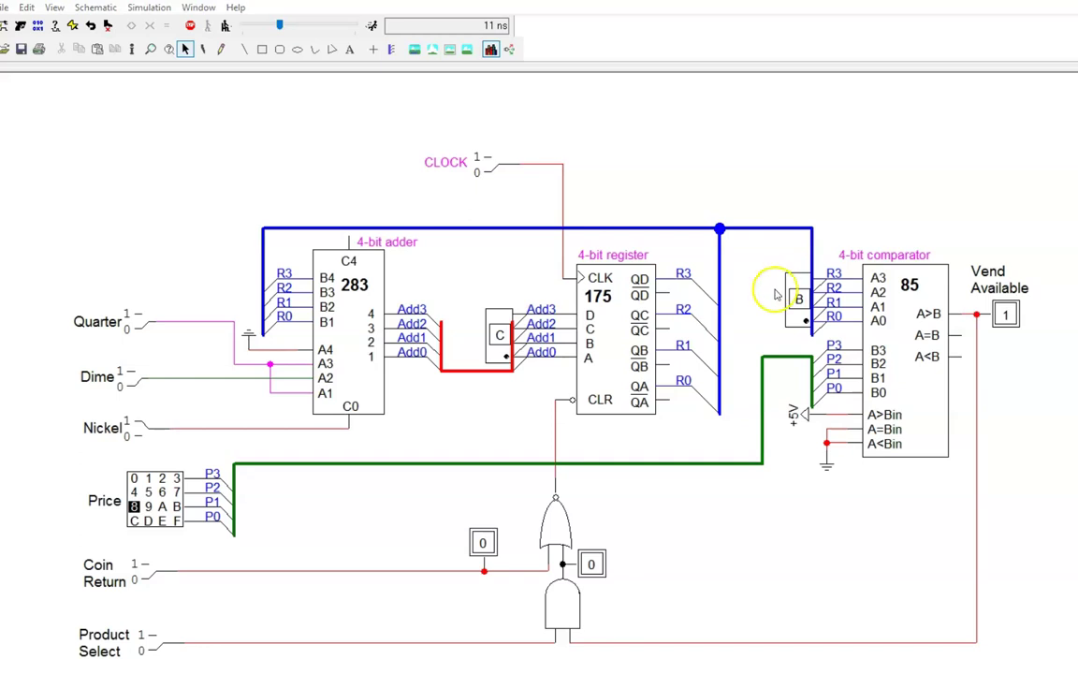
Toggle Nickel and pulse Coin Return to clear the stored total.
{"action": "left_click", "coordinate": [142, 430]}
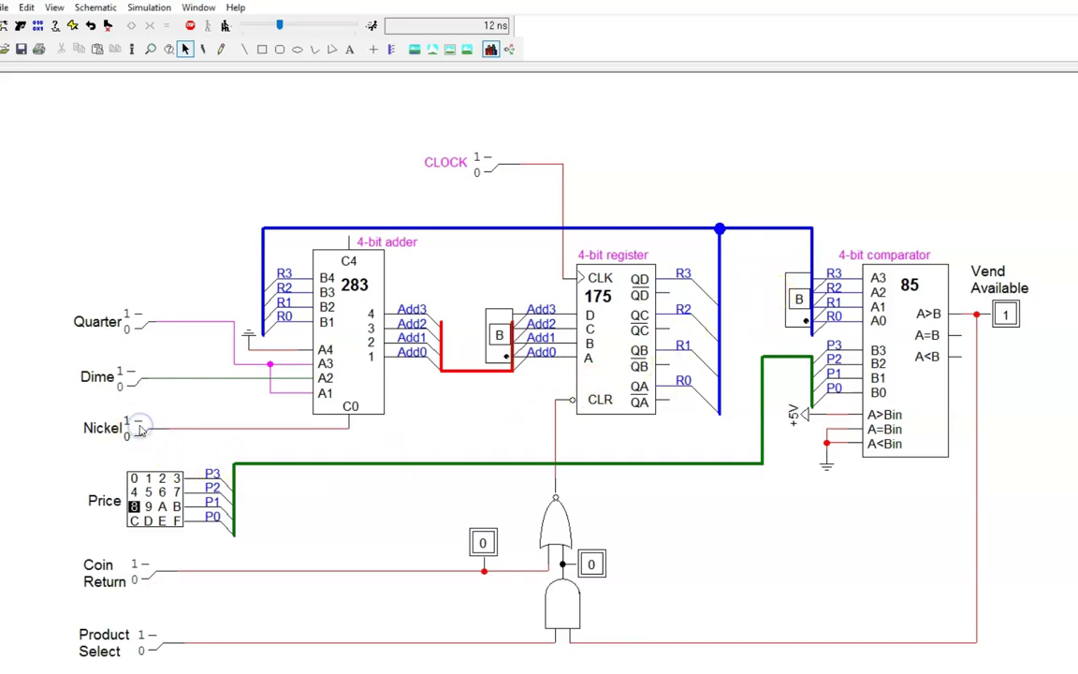
{"action": "left_click", "coordinate": [147, 579]}
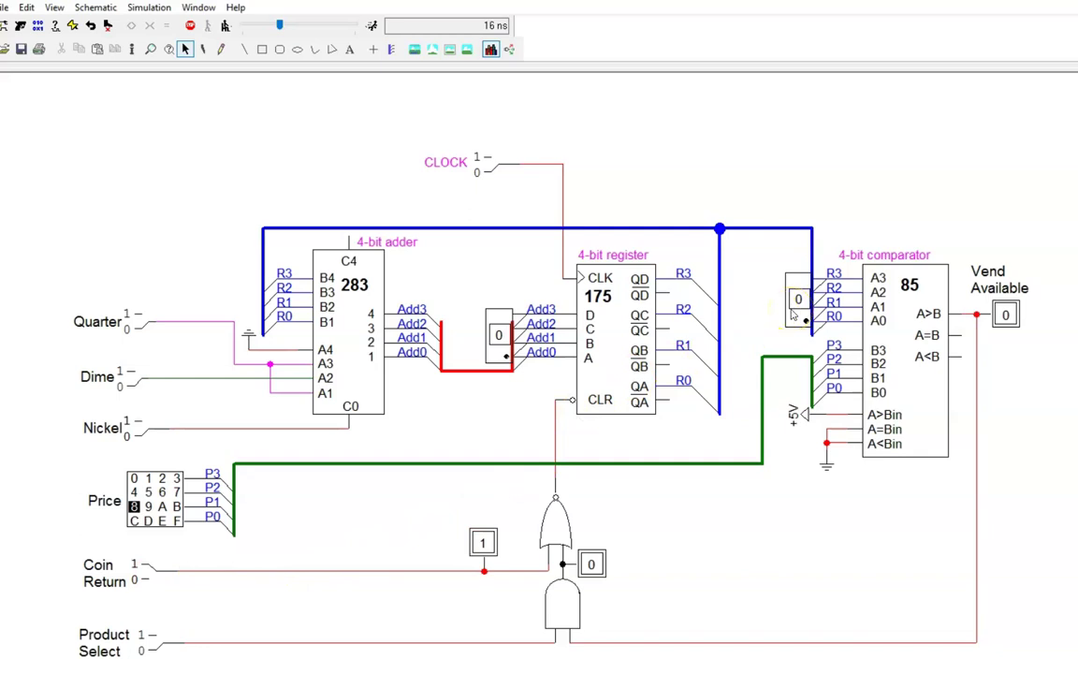
{"action": "left_click", "coordinate": [147, 579]}
Insert a nickel and clock it into the register so it reads 1.
{"action": "left_click", "coordinate": [144, 428]}
{"action": "left_click", "coordinate": [800, 323]}
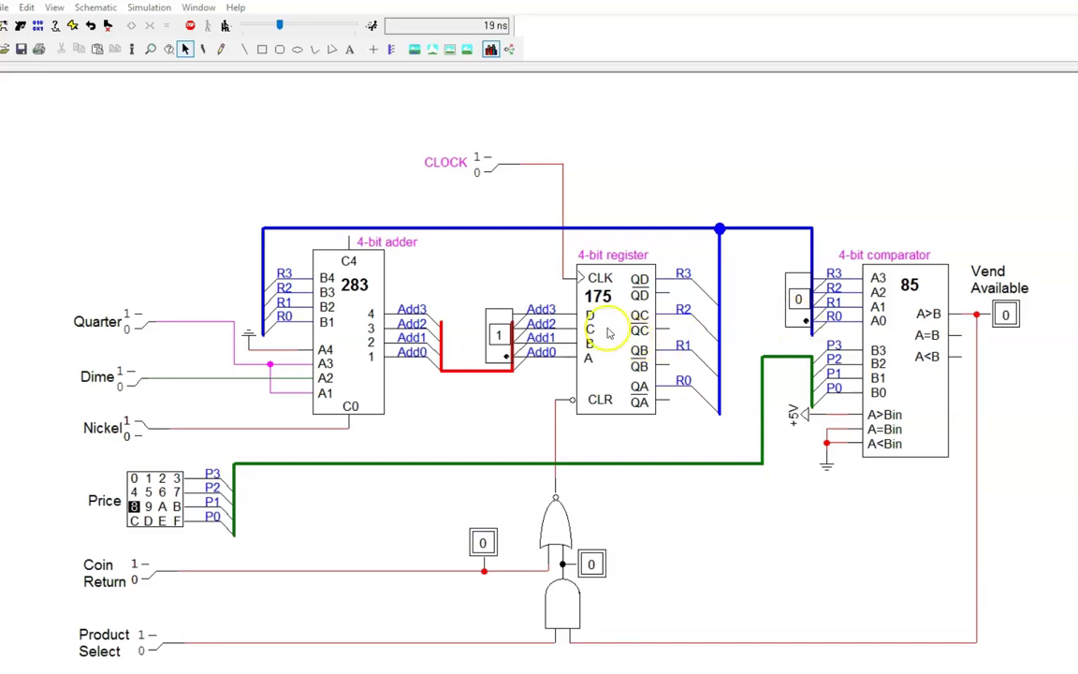
{"action": "left_click", "coordinate": [484, 170]}
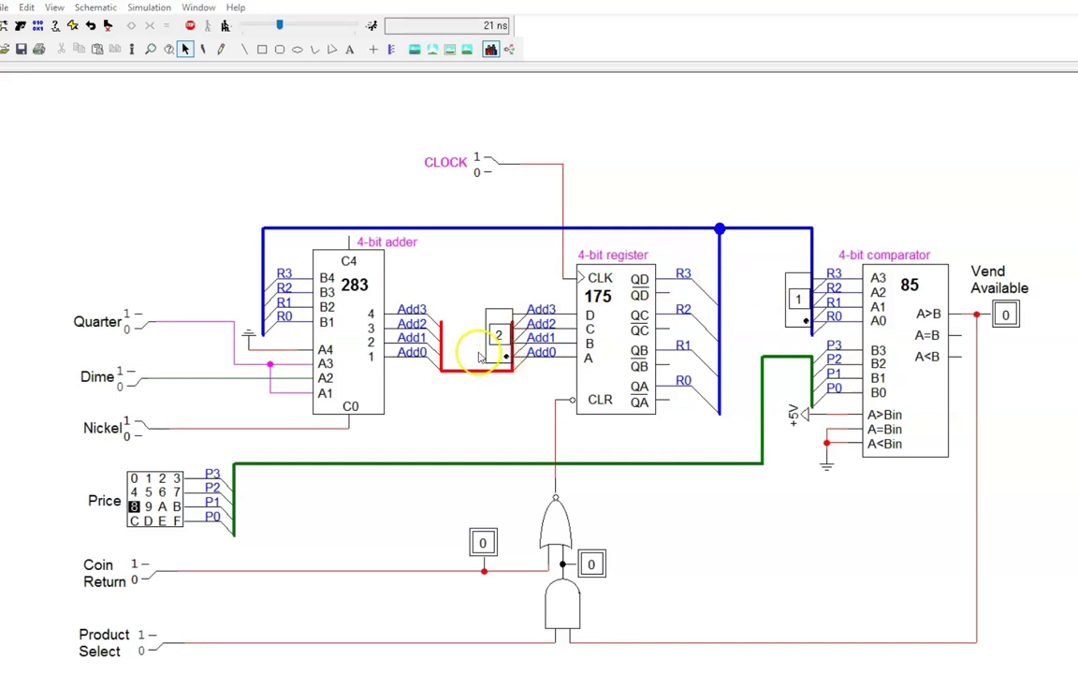
Highlight the 283 adder and 175 register, then clock in another nickel.
{"action": "left_click", "coordinate": [363, 335]}
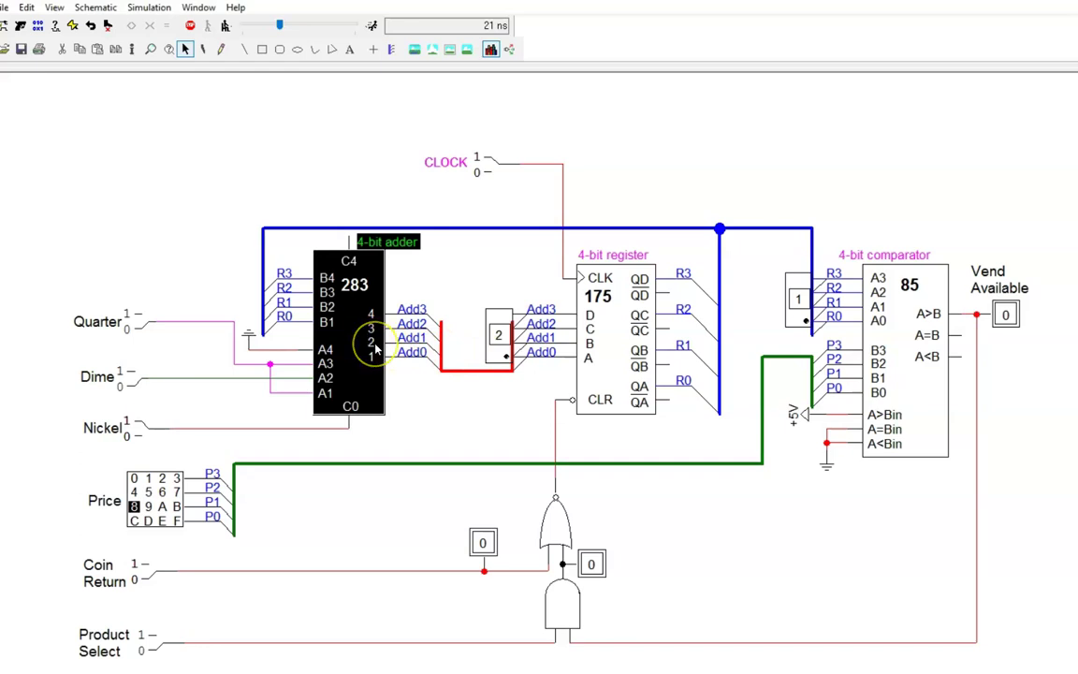
{"action": "left_click", "coordinate": [397, 374]}
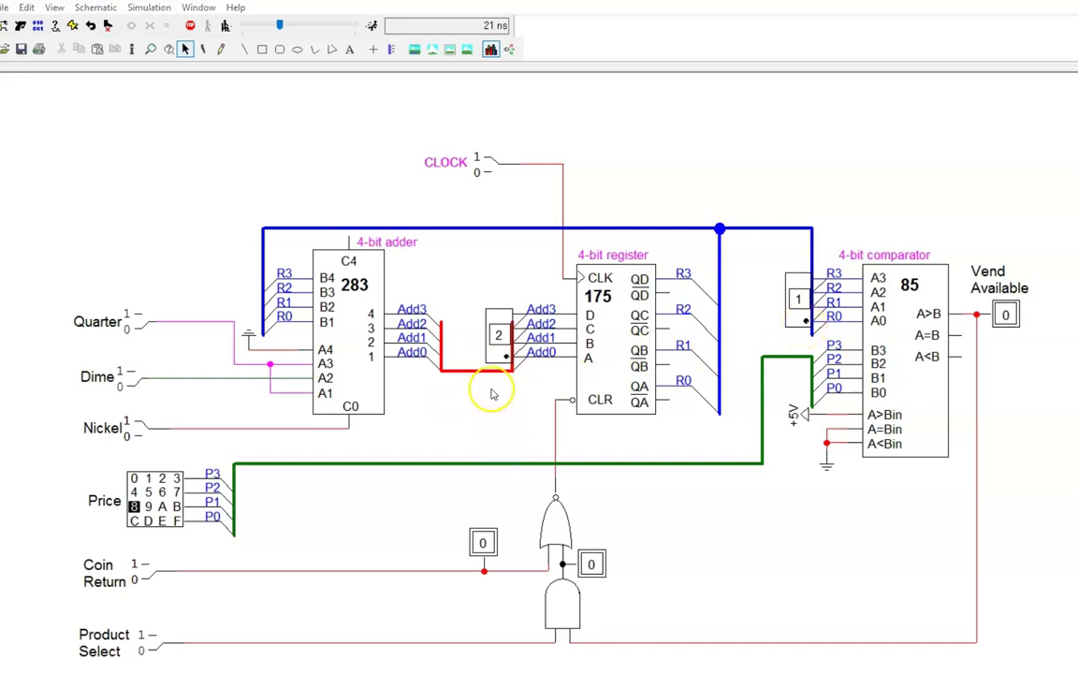
{"action": "left_click", "coordinate": [578, 291]}
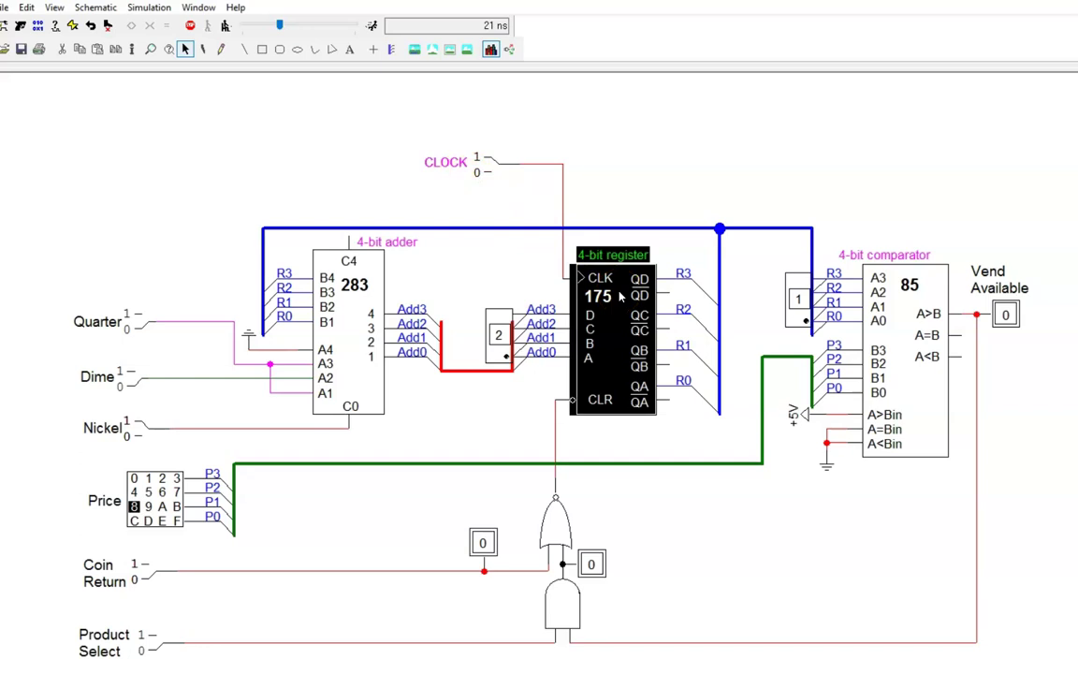
{"action": "left_click", "coordinate": [441, 279]}
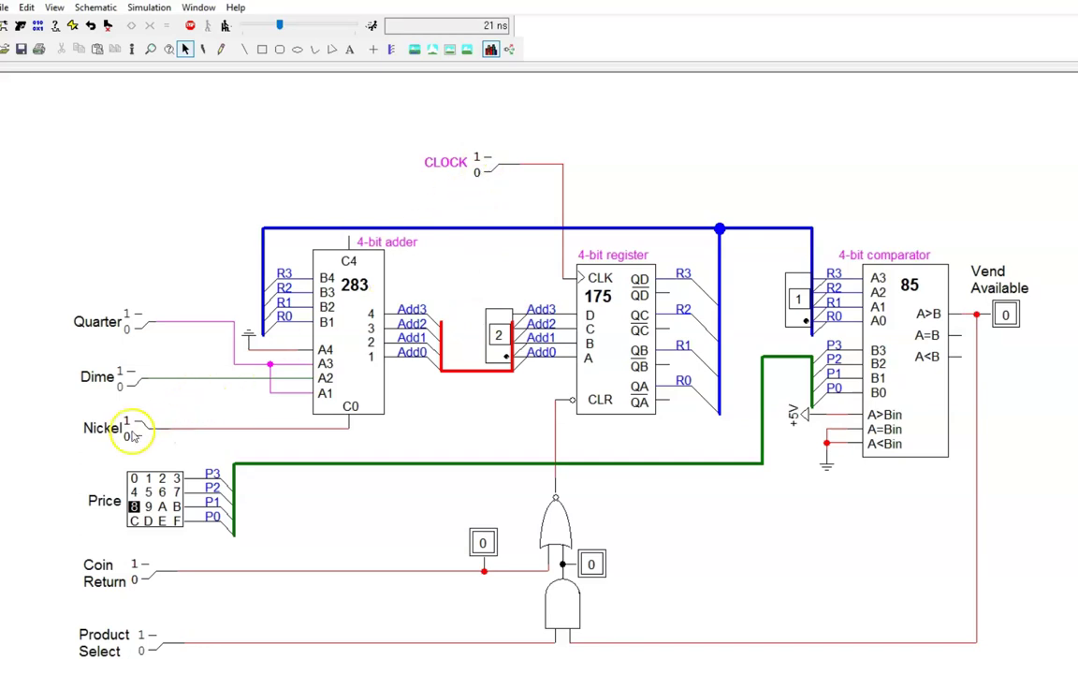
{"action": "left_click", "coordinate": [484, 169]}
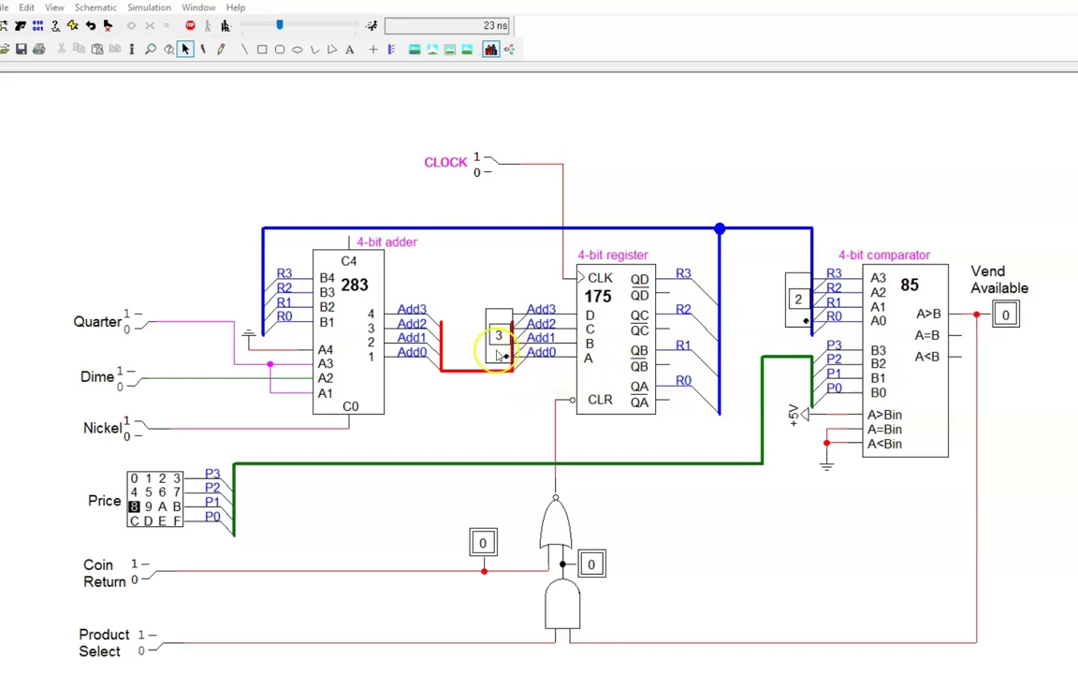
Clock in one more nickel, set Nickel to 0, and pulse CLOCK to show the total holds at 3.
{"action": "left_click", "coordinate": [486, 164]}
{"action": "left_click", "coordinate": [132, 432]}
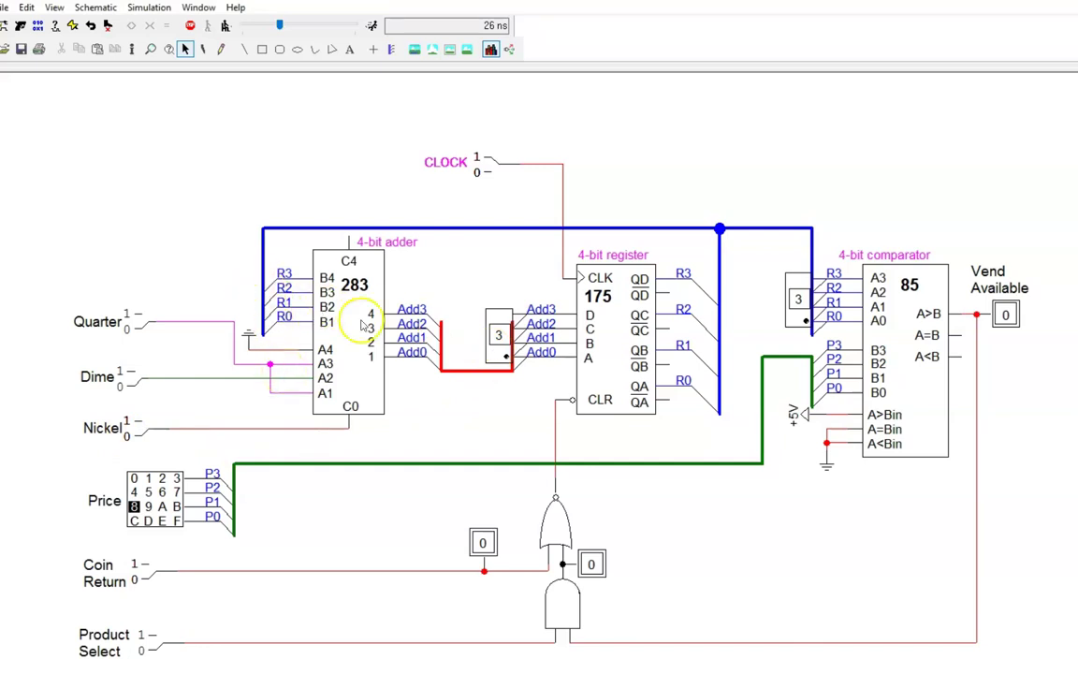
{"action": "left_click", "coordinate": [484, 169]}
{"action": "left_click", "coordinate": [485, 168]}
{"action": "left_click", "coordinate": [485, 168]}
{"action": "left_click", "coordinate": [484, 169]}
{"action": "left_click", "coordinate": [485, 168]}
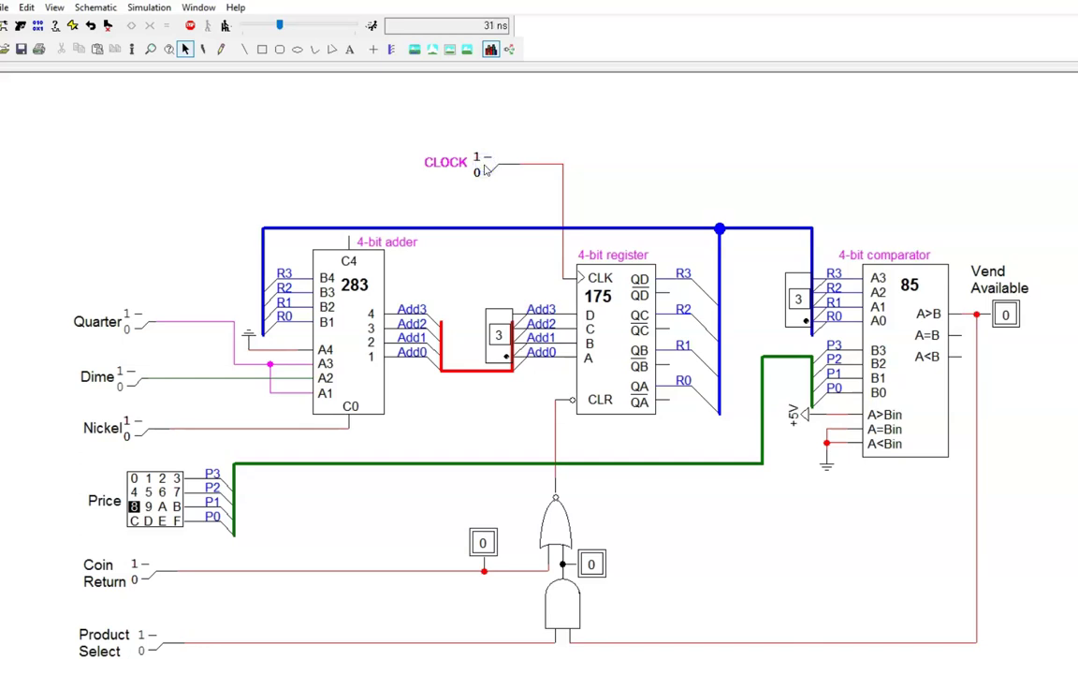
{"action": "left_click", "coordinate": [483, 169]}
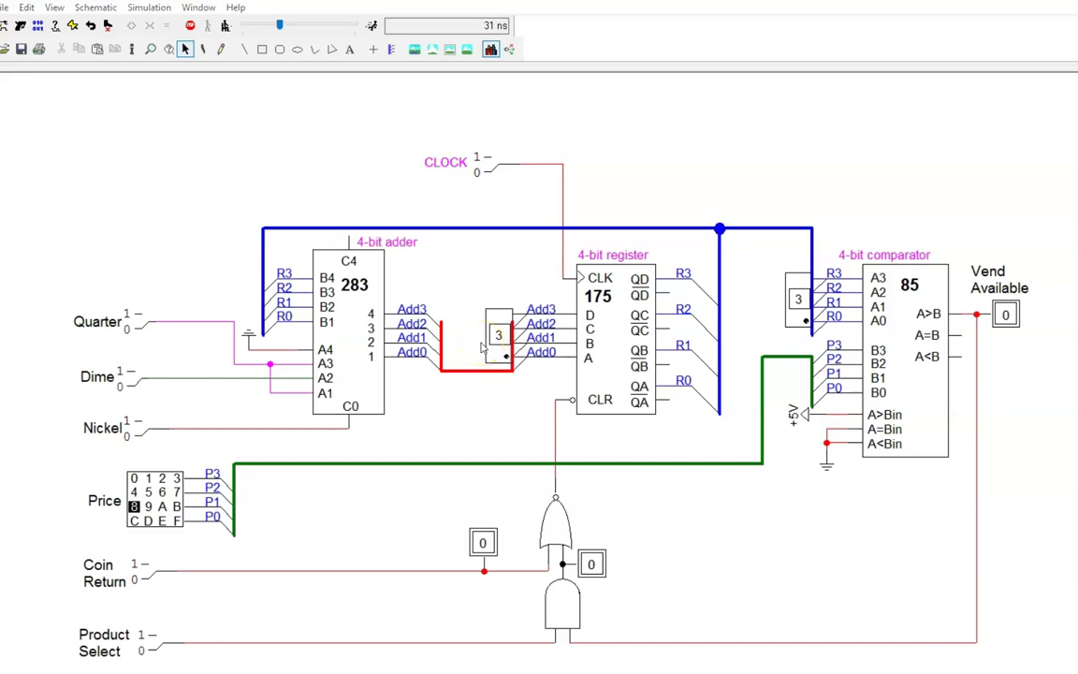
Set Dime to 1 and clock dimes into the stored total.
{"action": "left_click", "coordinate": [136, 377]}
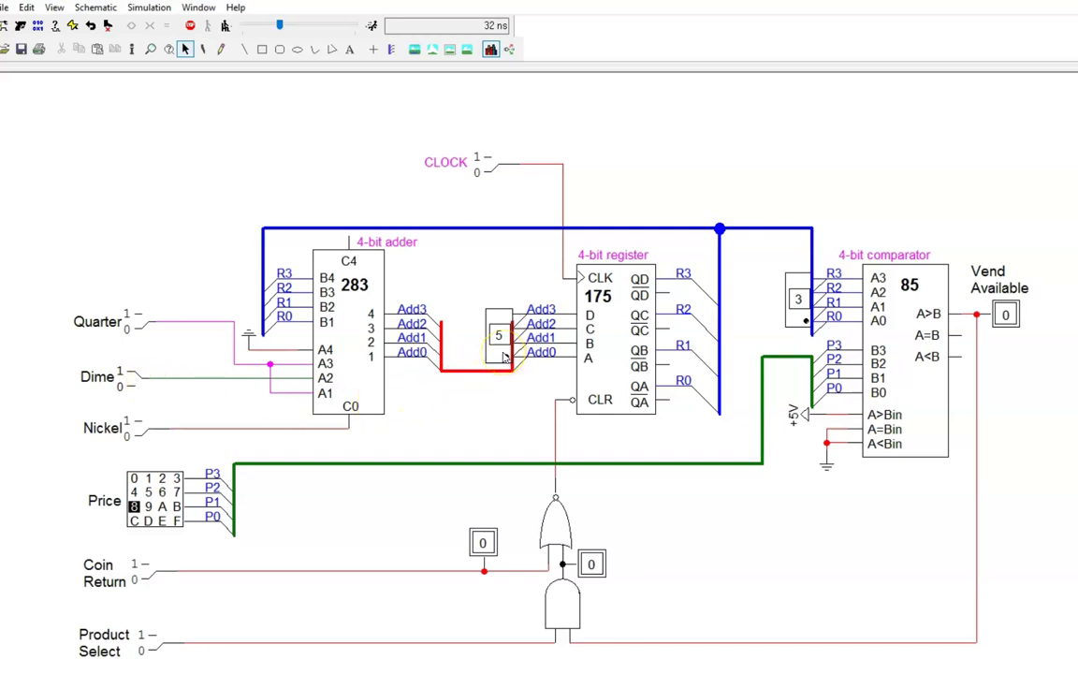
{"action": "left_click", "coordinate": [491, 166]}
{"action": "left_click", "coordinate": [491, 170]}
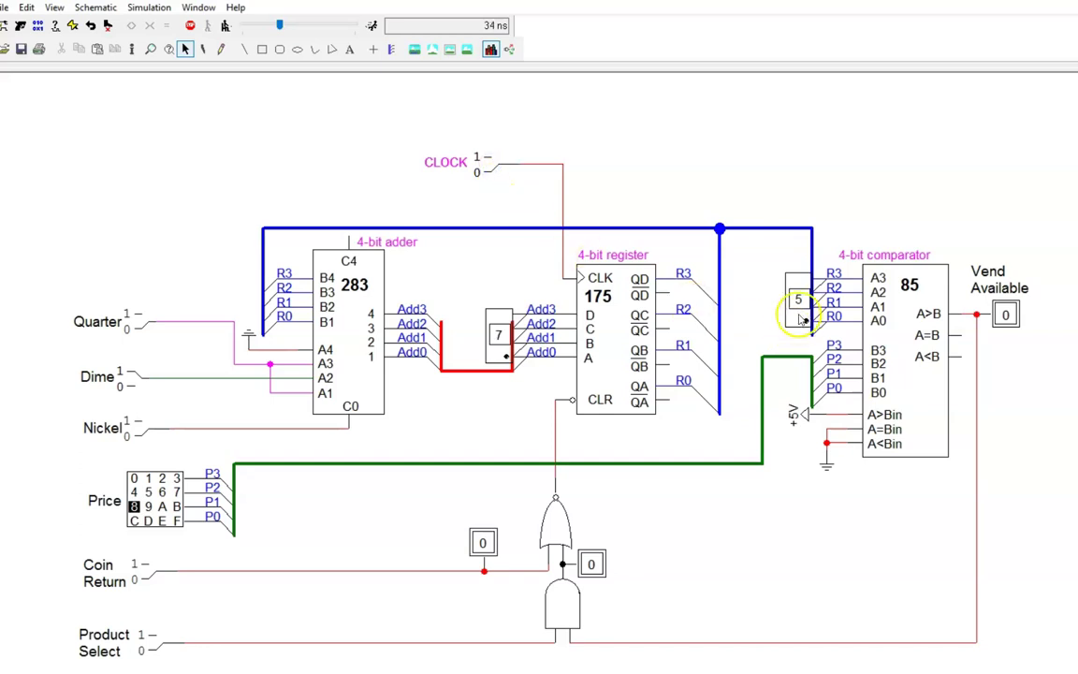
{"action": "left_click", "coordinate": [486, 173]}
{"action": "left_click", "coordinate": [488, 172]}
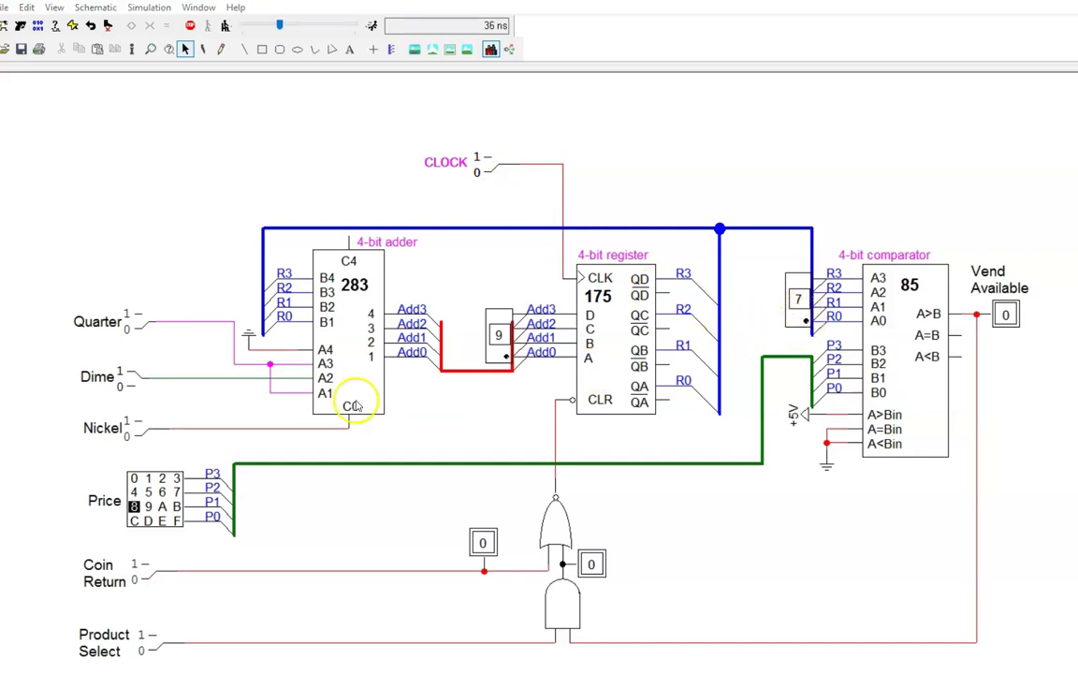
Swap Dime for Quarter and clock it in, raising the total to C.
{"action": "left_click", "coordinate": [131, 381]}
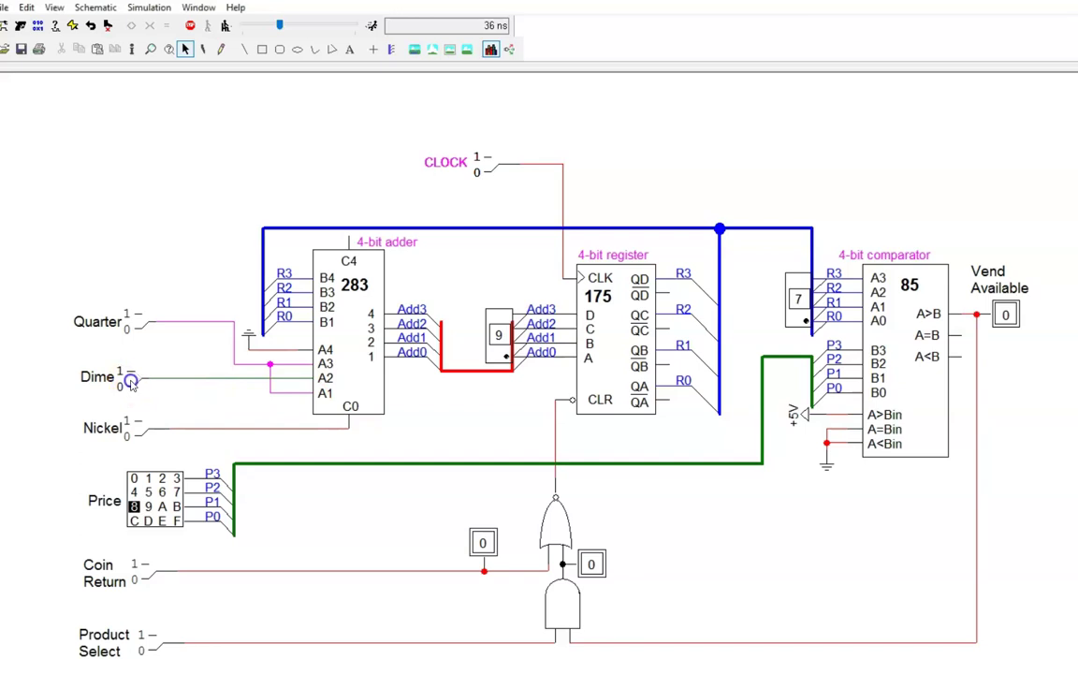
{"action": "left_click", "coordinate": [140, 321]}
{"action": "left_click", "coordinate": [484, 169]}
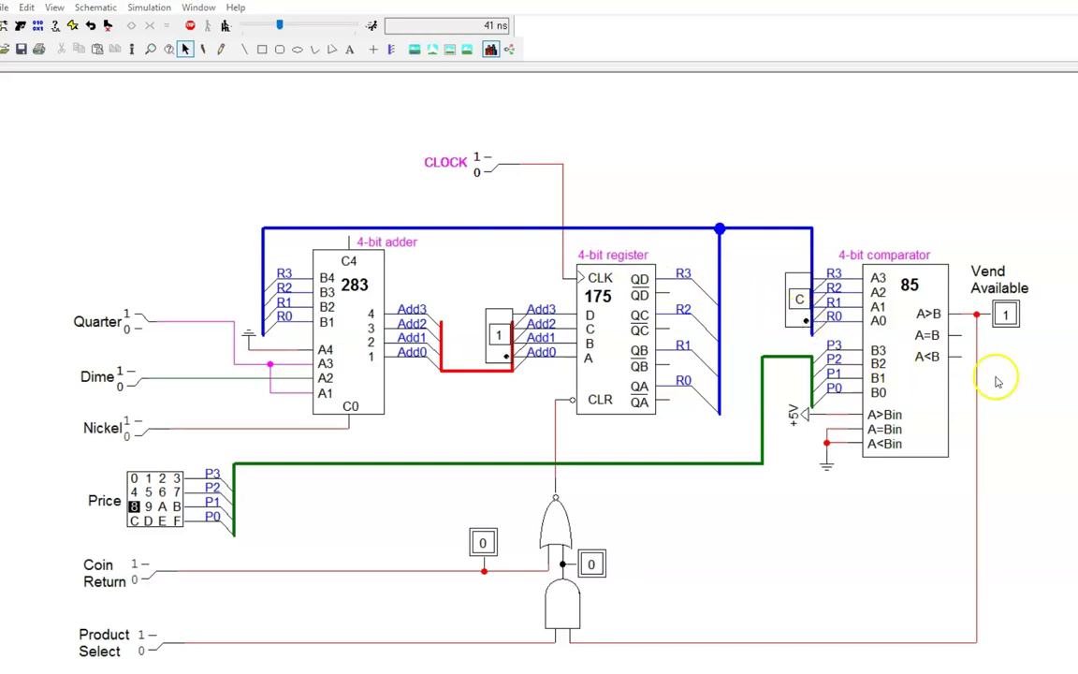
Highlight the Vend Available display and the green Price bus, then deselect them.
{"action": "left_click", "coordinate": [1014, 322]}
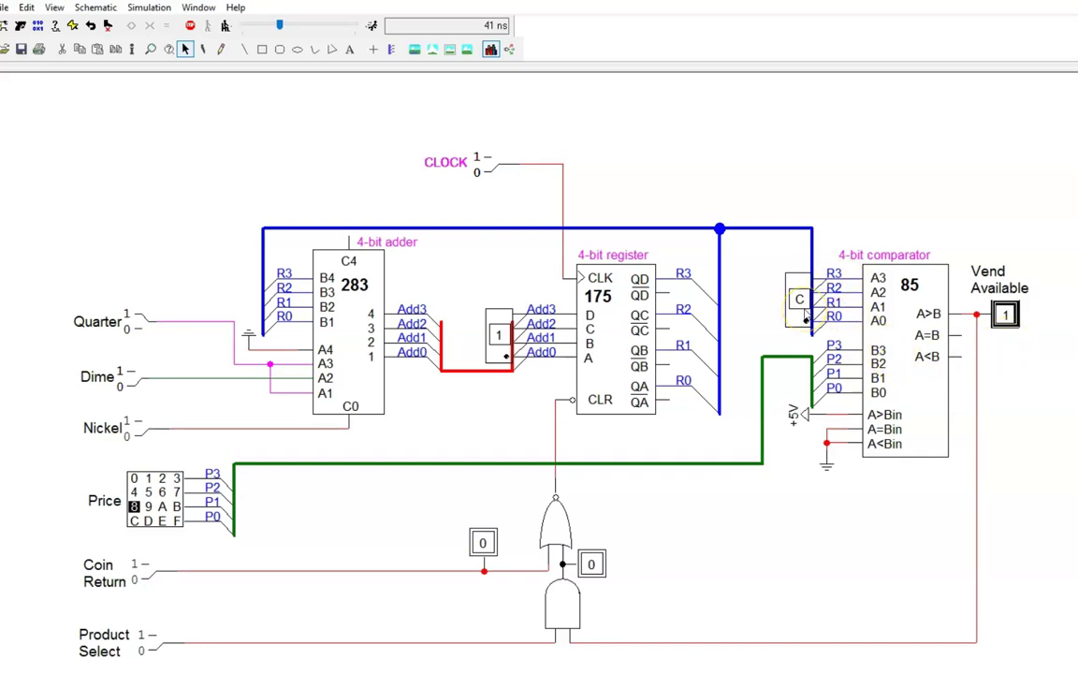
{"action": "left_click", "coordinate": [791, 359]}
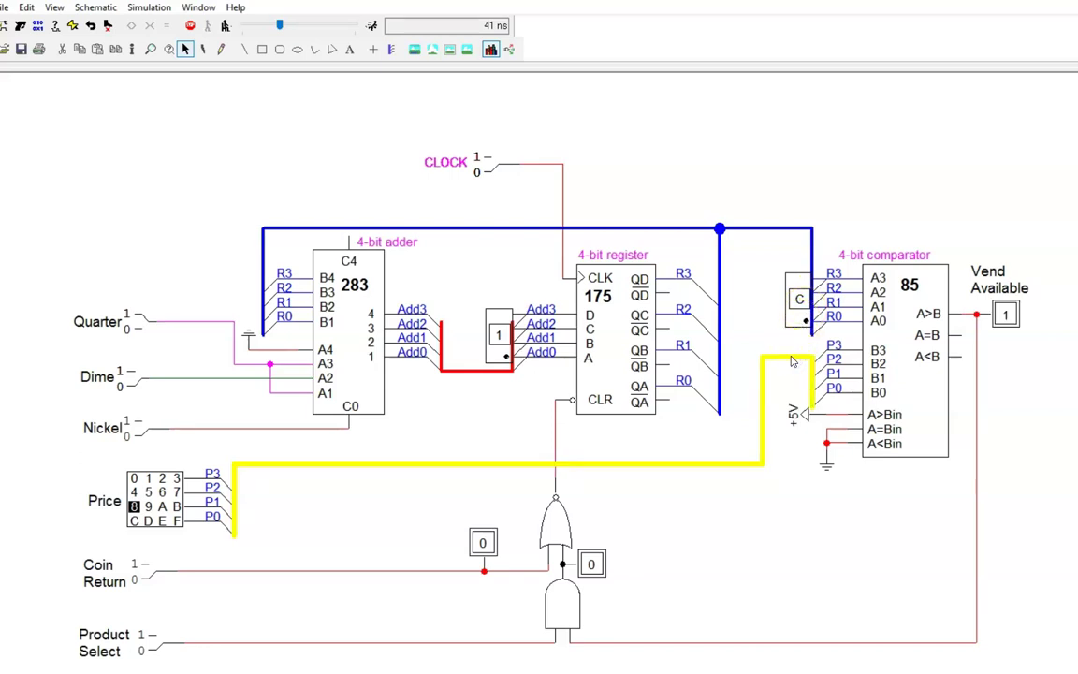
{"action": "left_click", "coordinate": [211, 613]}
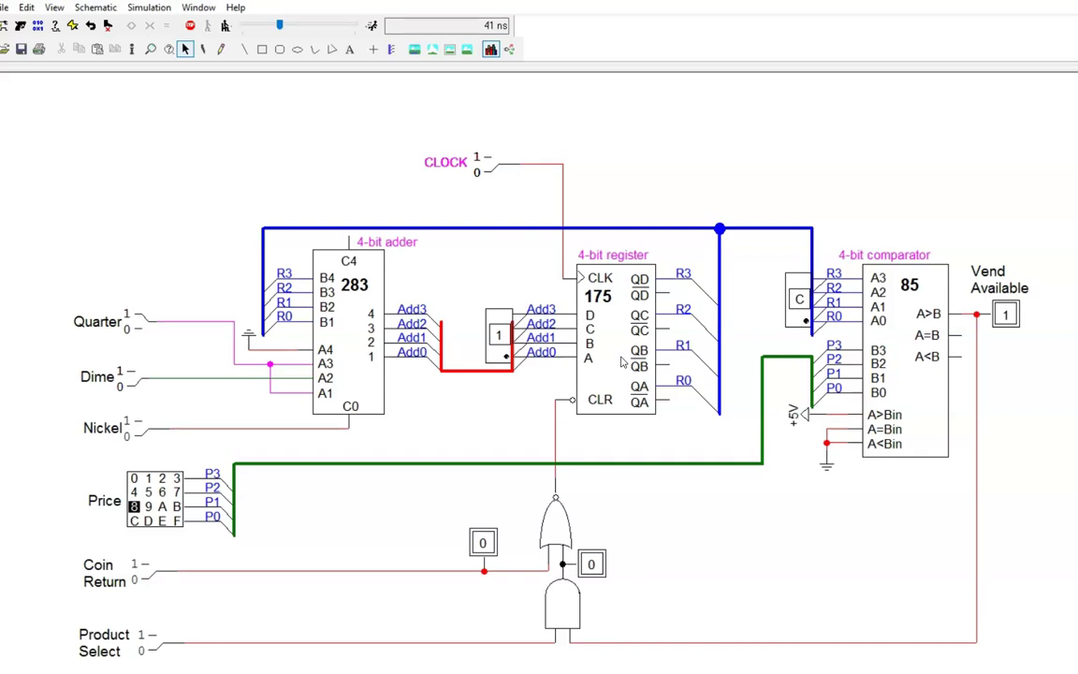
Vend a product with Product Select to clear the total, then turn Quarter off.
{"action": "left_click", "coordinate": [150, 650]}
{"action": "left_click", "coordinate": [154, 641]}
{"action": "left_click", "coordinate": [132, 323]}
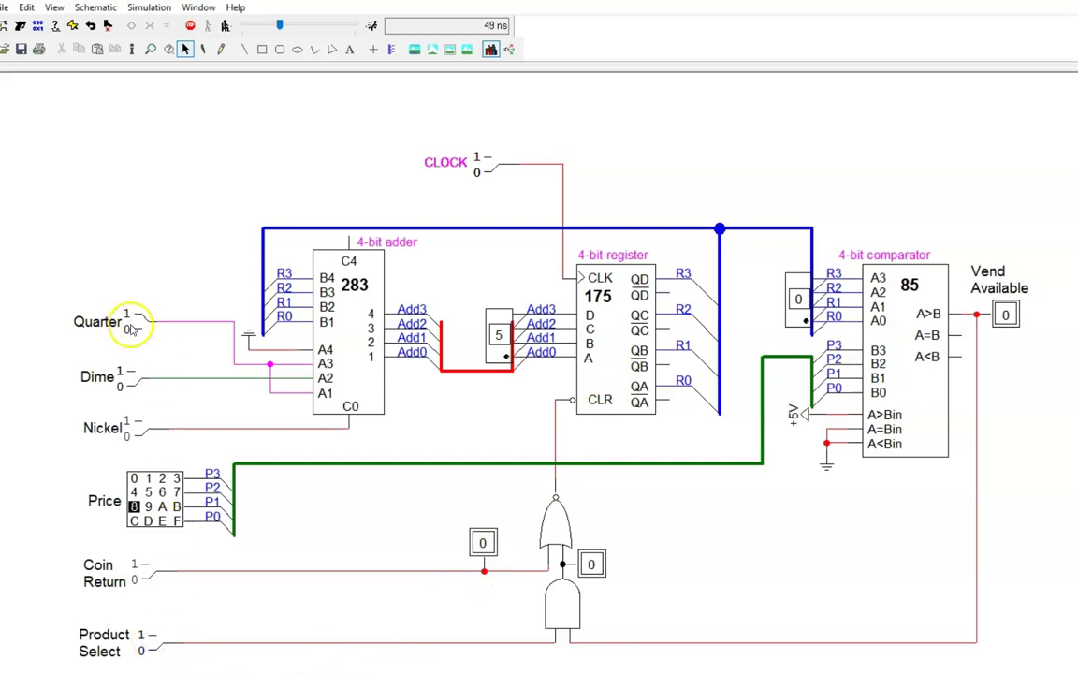
Insert a dime and pulse CLOCK so the register reads 2.
{"action": "left_click", "coordinate": [131, 376]}
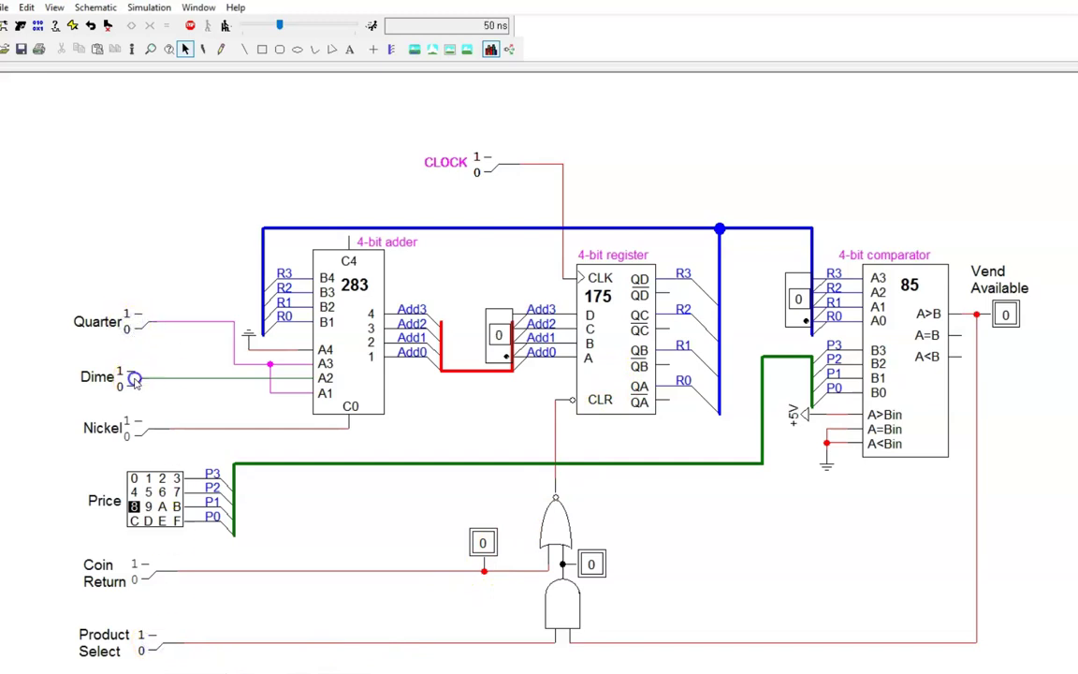
{"action": "left_click", "coordinate": [489, 173]}
{"action": "left_click", "coordinate": [488, 172]}
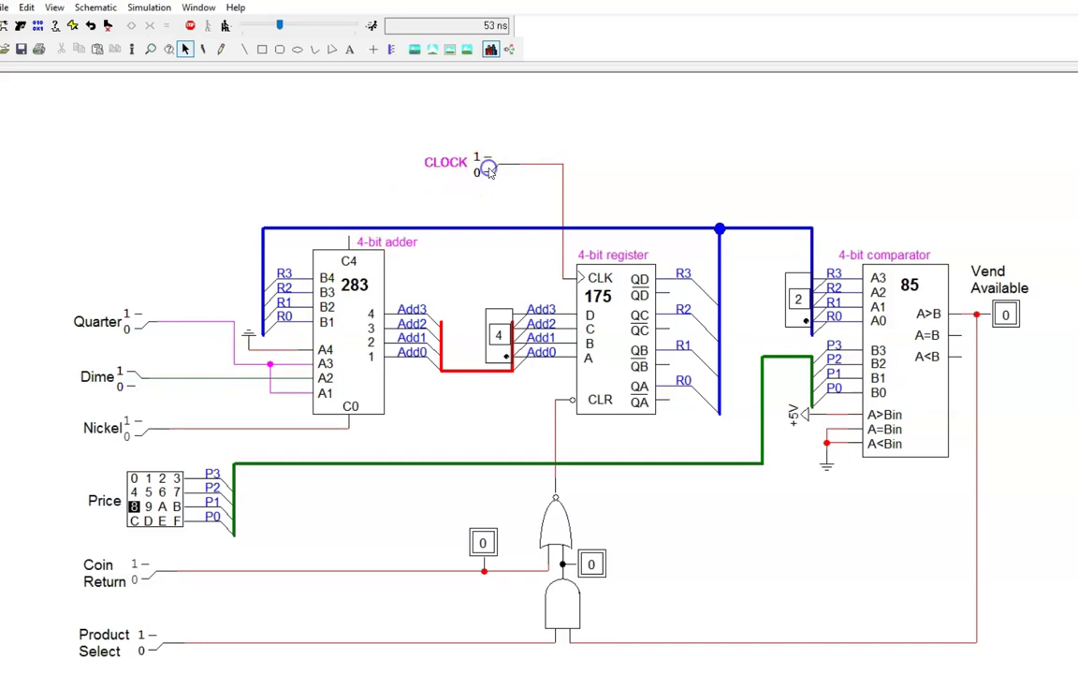